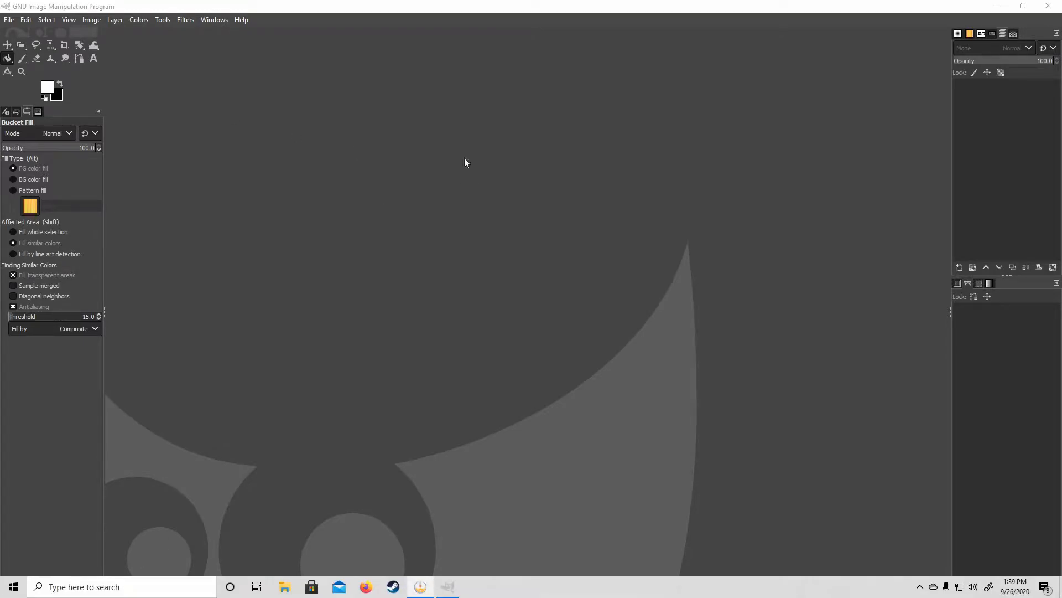
pyautogui.click(150, 587)
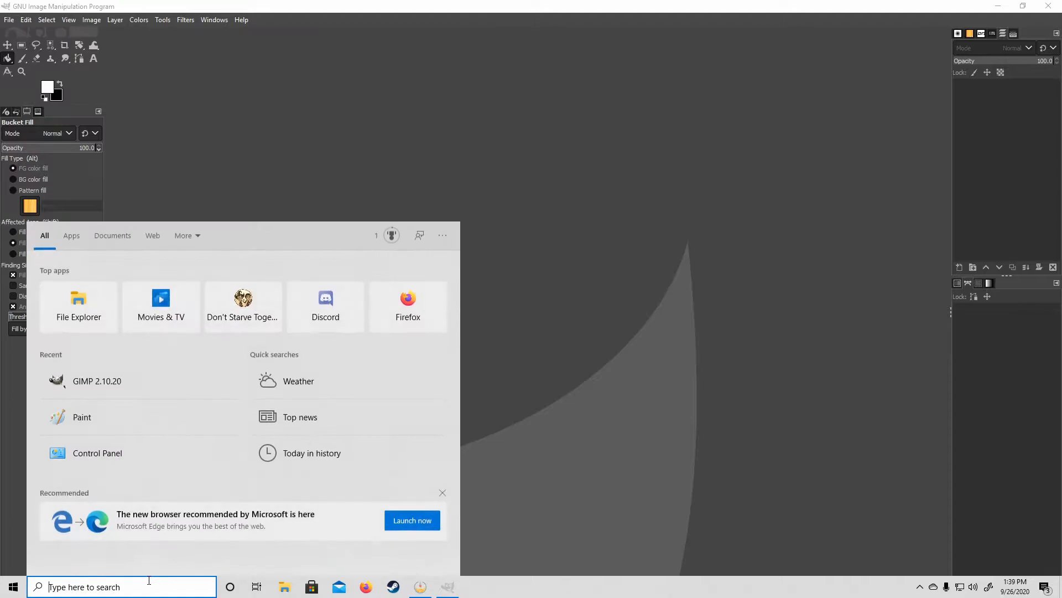
pyautogui.write('ca')
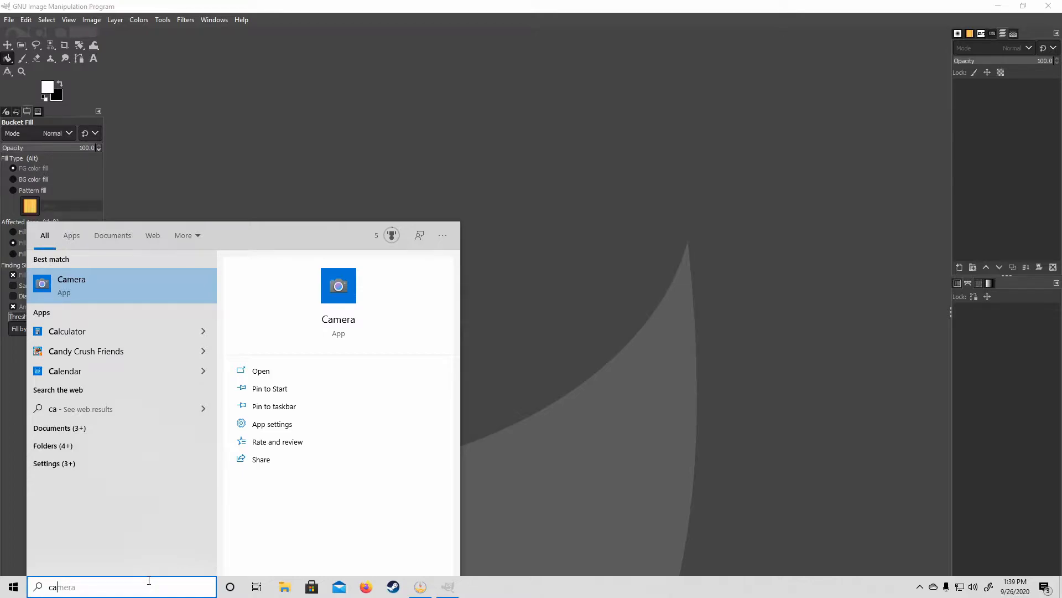
pyautogui.click(571, 229)
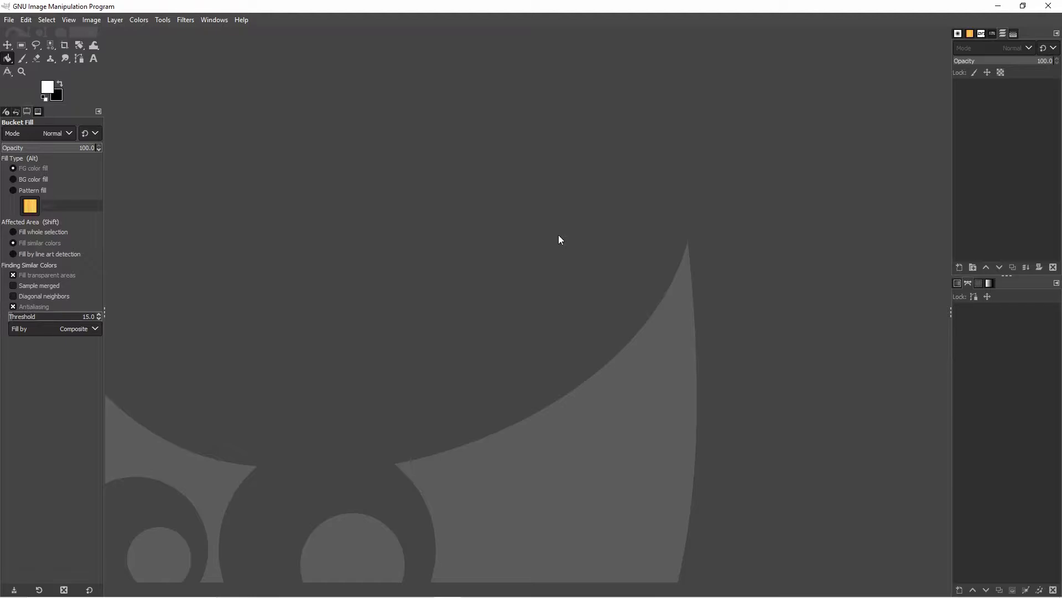
# - Open the photo WIN_20200925_14_42_51_Pro.jpg from the Camera Roll folder
pyautogui.click(9, 22)
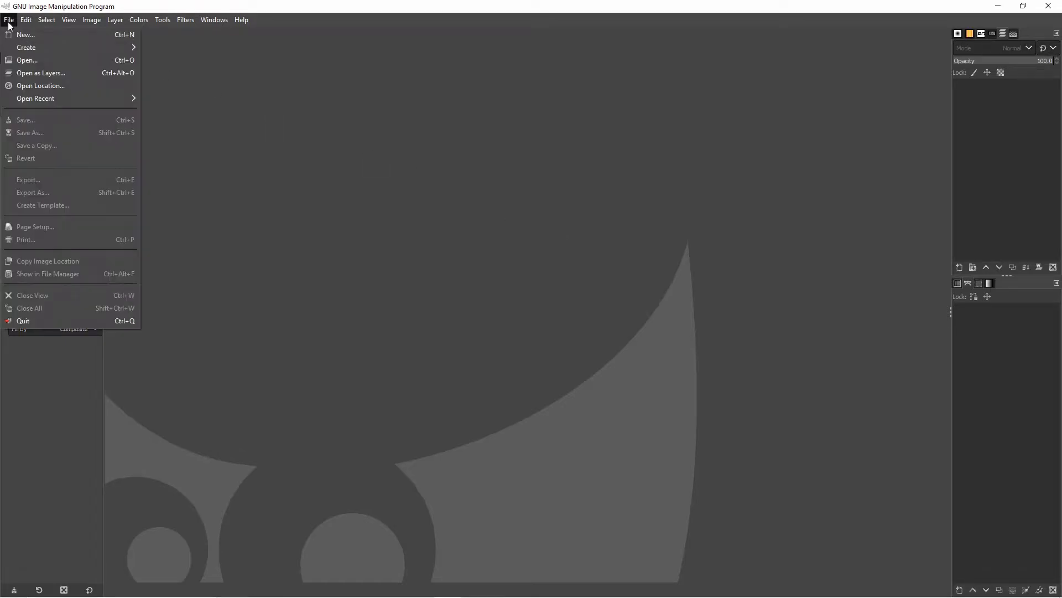
pyautogui.click(22, 59)
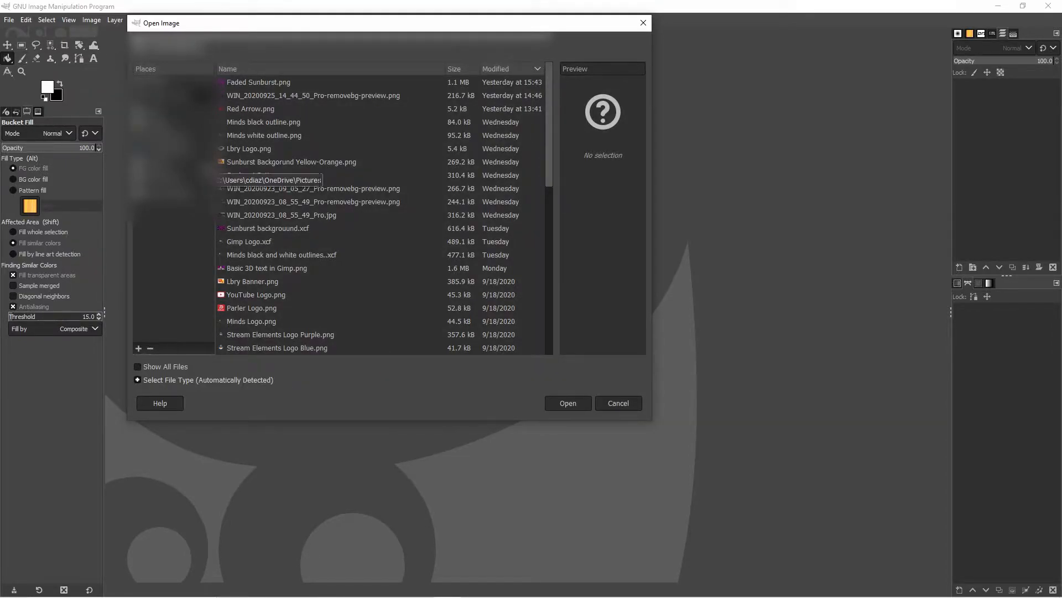
pyautogui.click(167, 168)
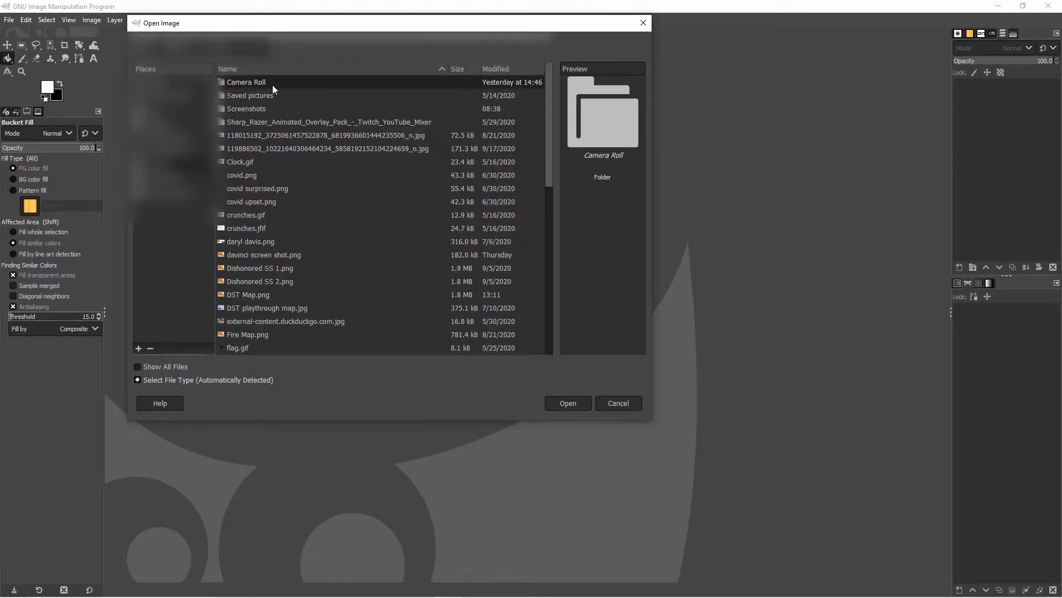
pyautogui.doubleClick(273, 82)
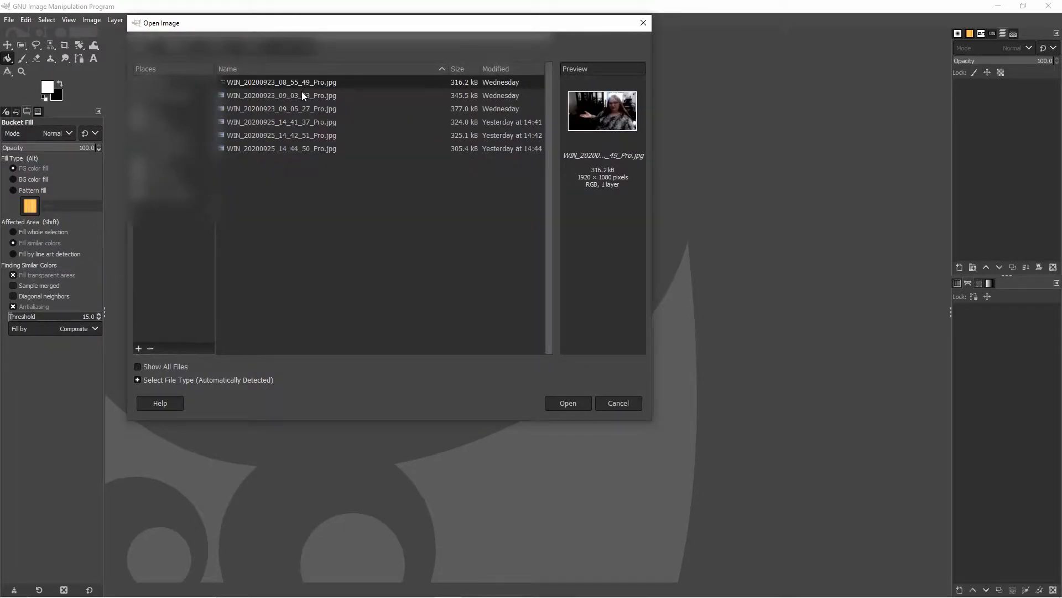
pyautogui.click(322, 109)
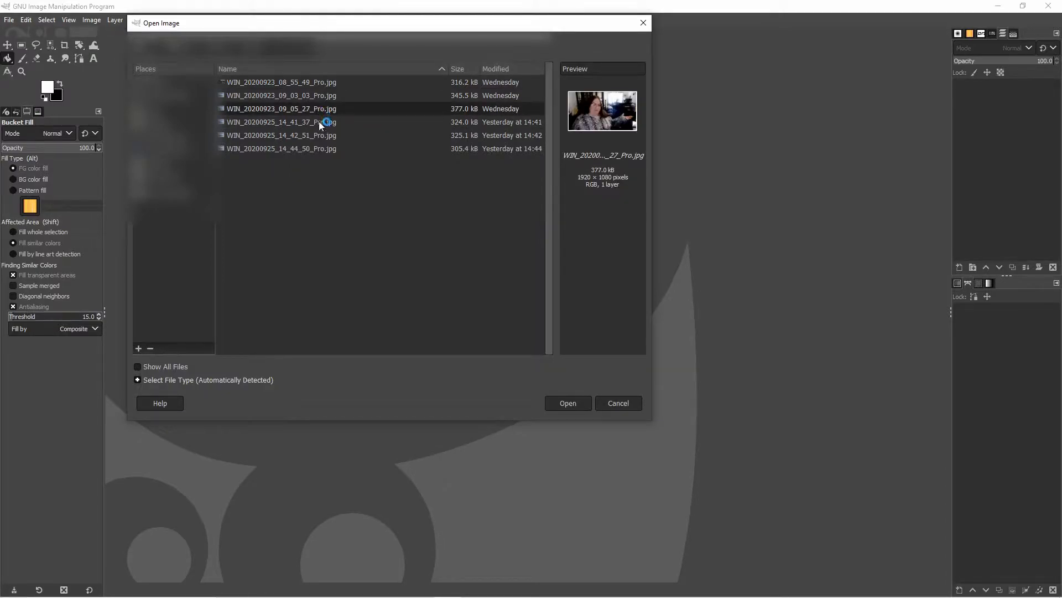
pyautogui.click(322, 82)
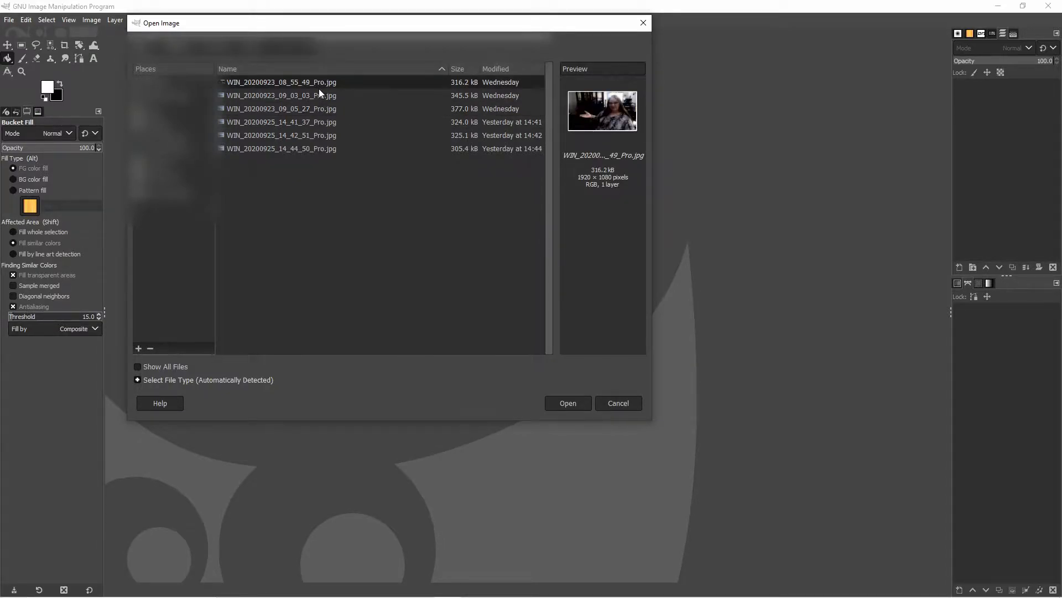
pyautogui.click(321, 95)
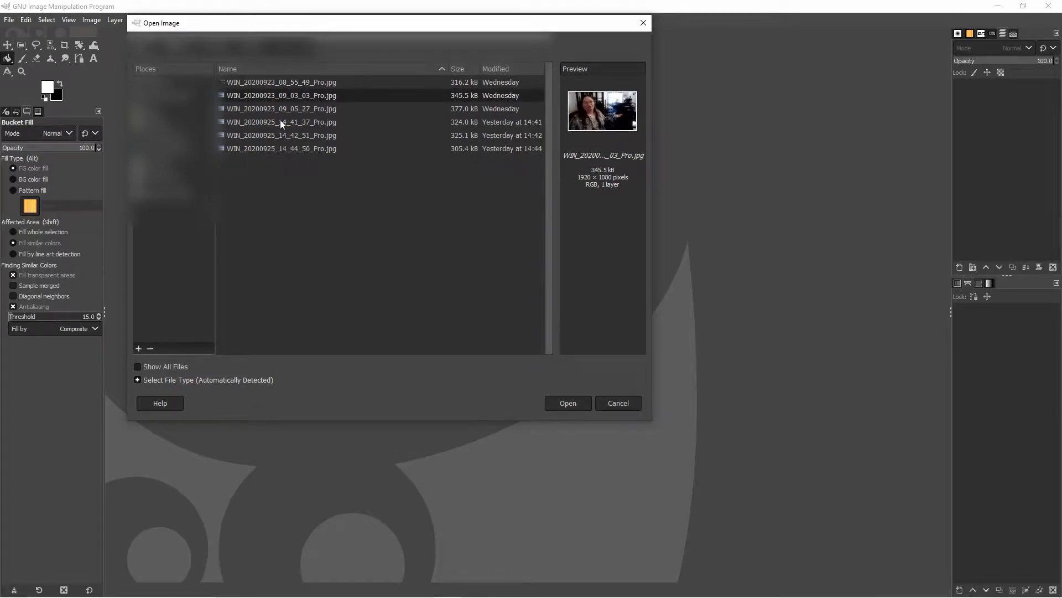
pyautogui.click(276, 135)
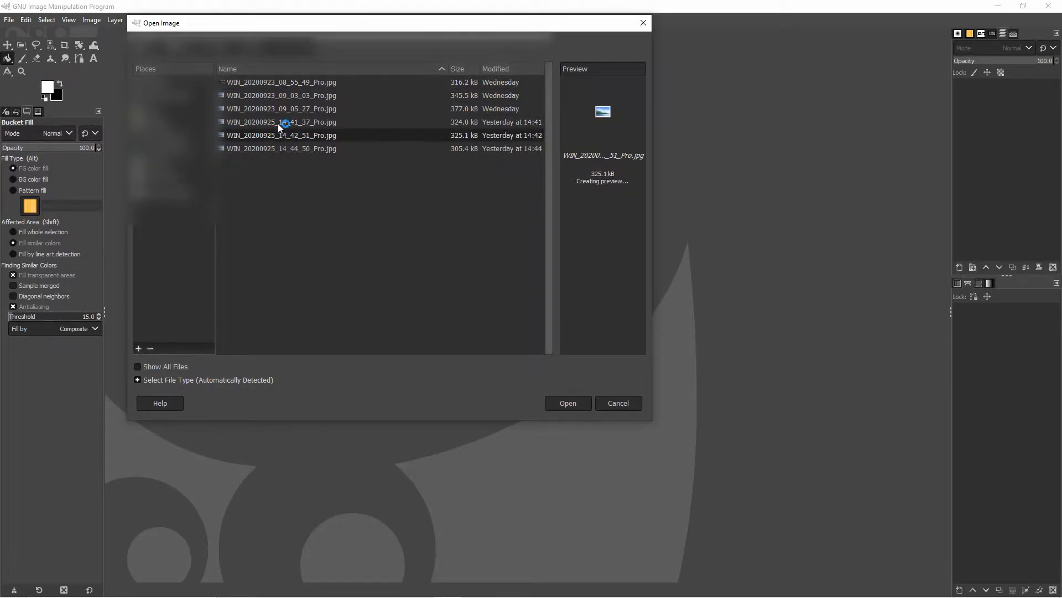
pyautogui.press('Return')
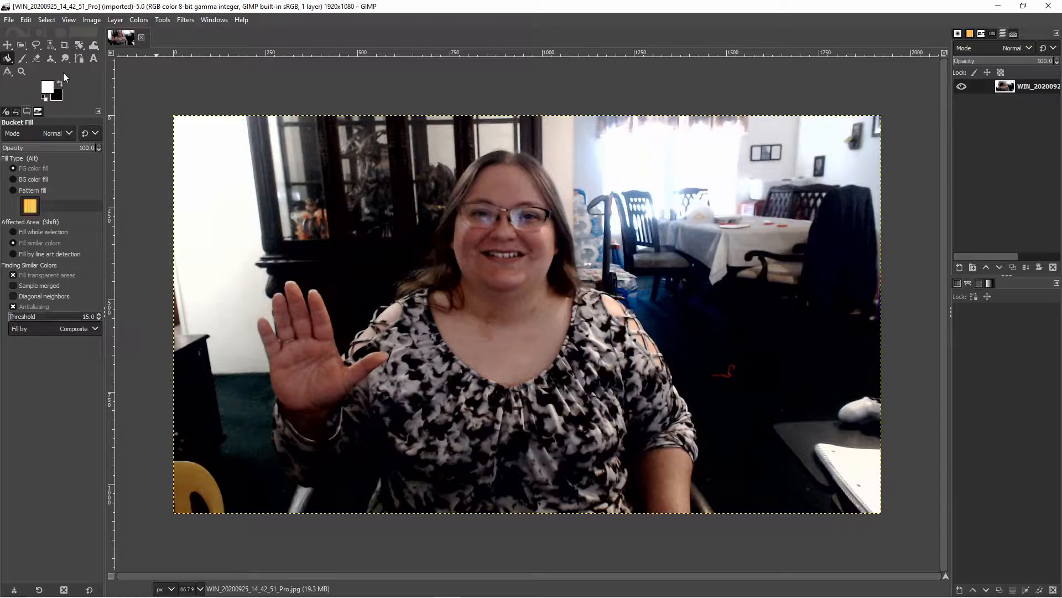
# - Draw a free selection around the dark area beside the chair at the photo's lower left with the Free Select tool
pyautogui.click(36, 47)
pyautogui.moveTo(367, 512)
pyautogui.mouseDown()
pyautogui.moveTo(377, 461)
pyautogui.moveTo(343, 482)
pyautogui.moveTo(296, 484)
pyautogui.moveTo(347, 490)
pyautogui.moveTo(281, 466)
pyautogui.mouseUp()
pyautogui.doubleClick(281, 466)
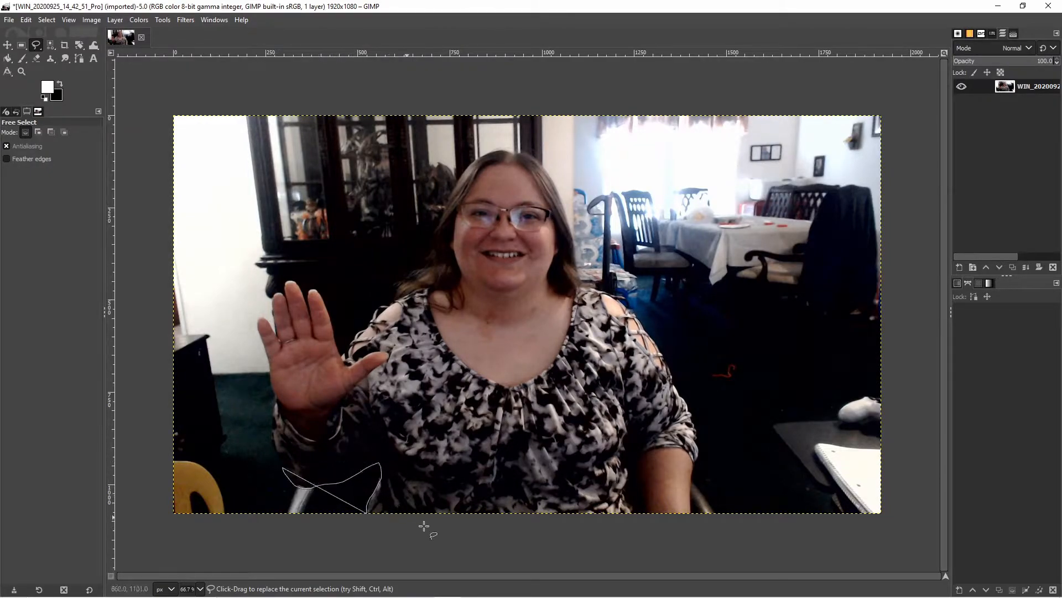
pyautogui.press('Escape')
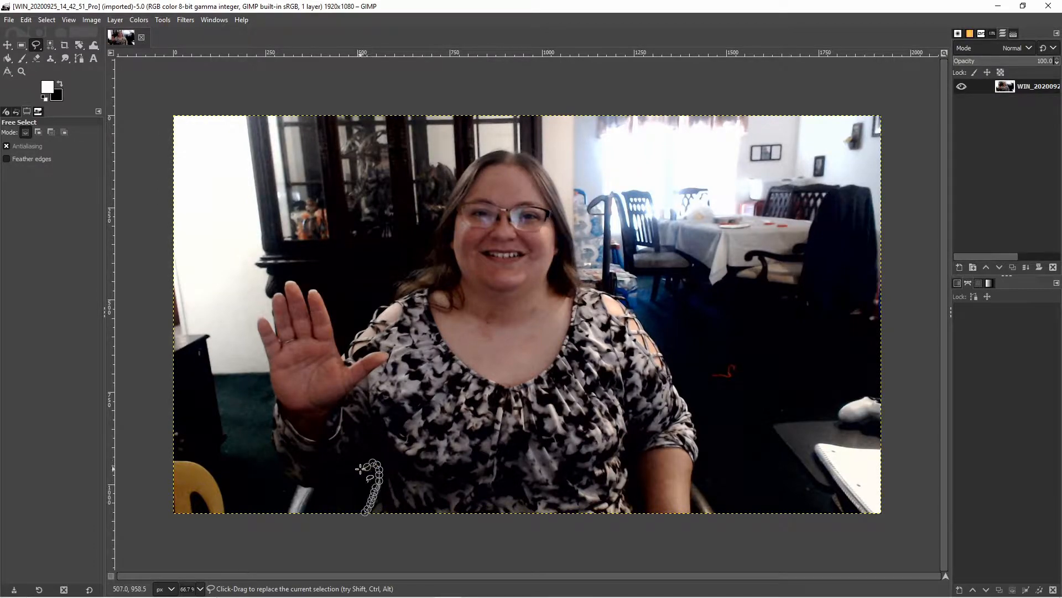
pyautogui.moveTo(333, 485)
pyautogui.mouseDown()
pyautogui.moveTo(294, 491)
pyautogui.moveTo(333, 486)
pyautogui.moveTo(297, 485)
pyautogui.moveTo(316, 496)
pyautogui.moveTo(289, 486)
pyautogui.moveTo(324, 487)
pyautogui.moveTo(320, 470)
pyautogui.moveTo(299, 486)
pyautogui.mouseUp()
pyautogui.click(310, 491)
pyautogui.click(287, 479)
pyautogui.click(284, 477)
pyautogui.moveTo(279, 465)
pyautogui.mouseDown()
pyautogui.moveTo(273, 388)
pyautogui.moveTo(260, 534)
pyautogui.moveTo(273, 453)
pyautogui.moveTo(252, 493)
pyautogui.moveTo(288, 506)
pyautogui.moveTo(258, 490)
pyautogui.mouseUp()
pyautogui.click(365, 509)
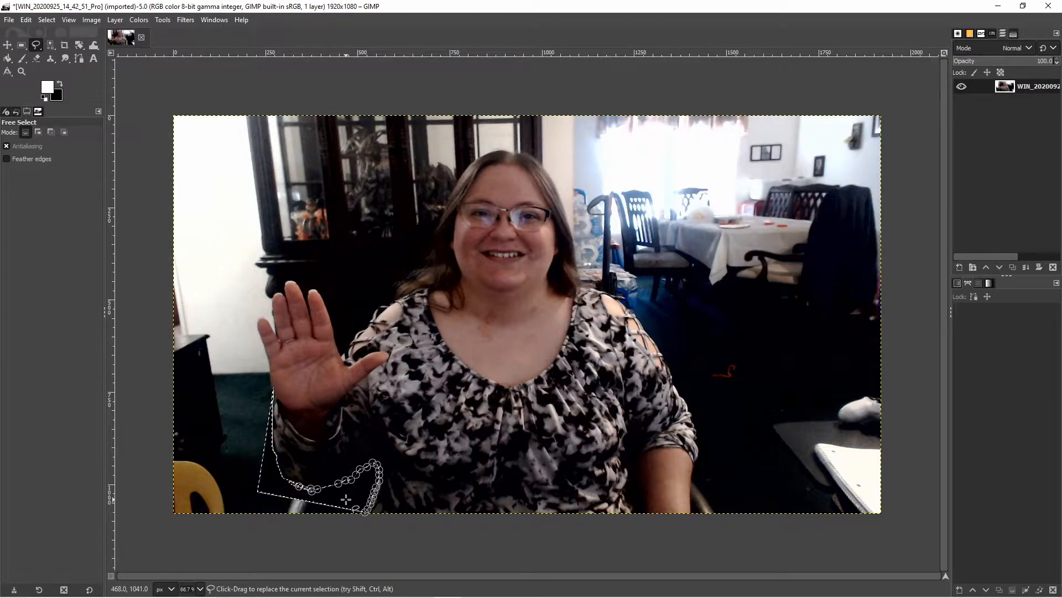
pyautogui.press('Return')
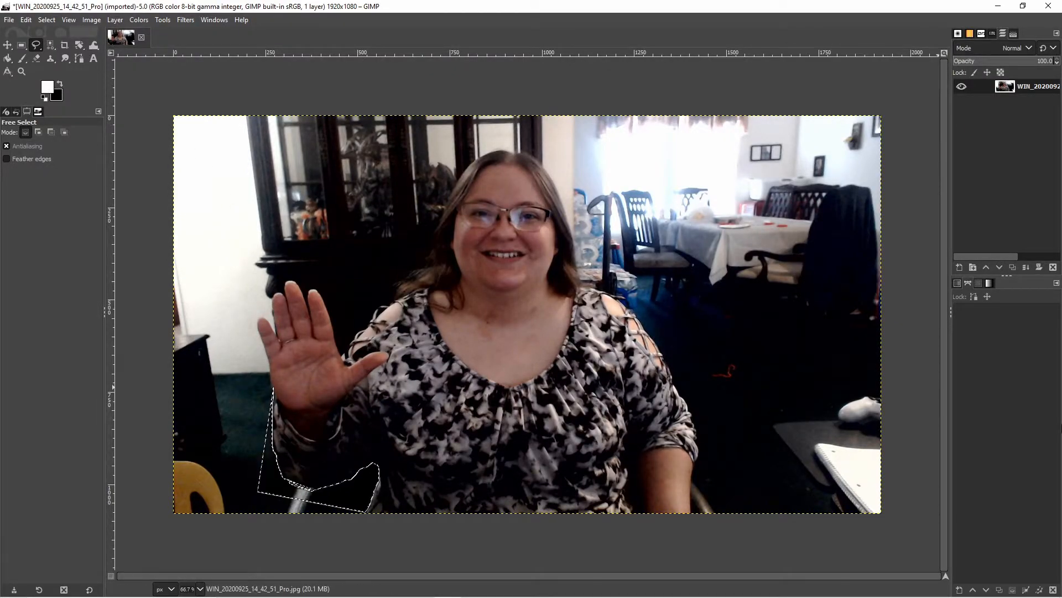
# - Add a new transparent layer named bg and lower it beneath the photo layer
pyautogui.click(957, 266)
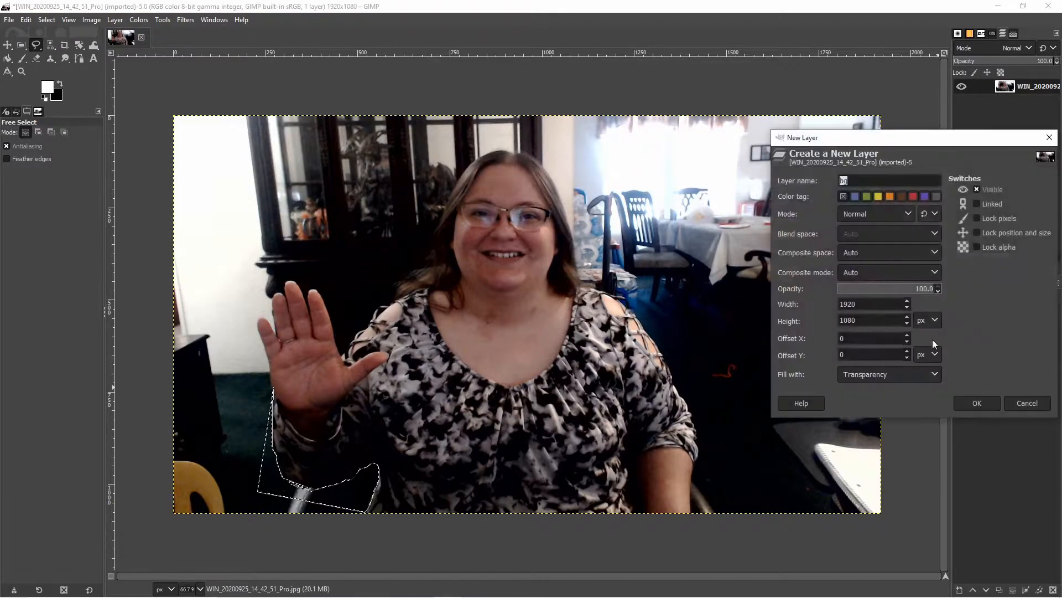
pyautogui.click(972, 400)
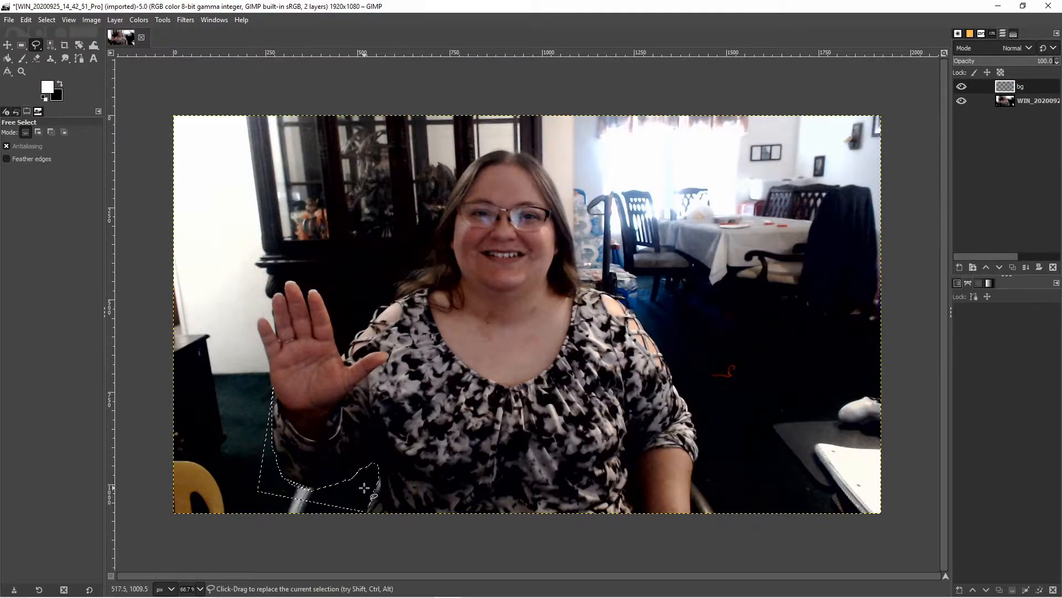
pyautogui.click(999, 267)
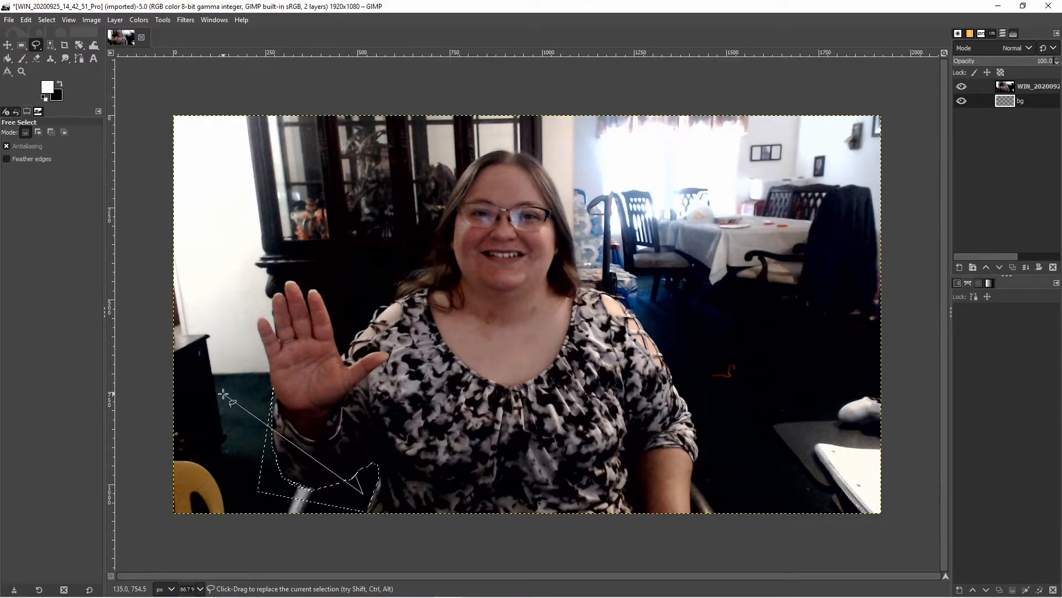
pyautogui.press('Escape')
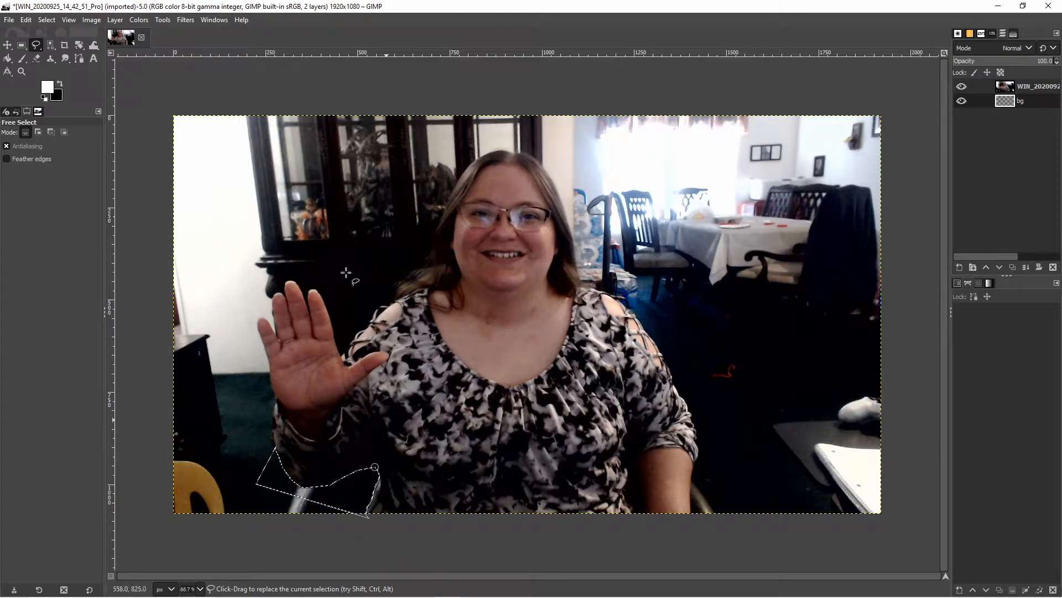
# - Try to erase the area inside the selection on the photo layer with the Eraser tool
pyautogui.click(37, 56)
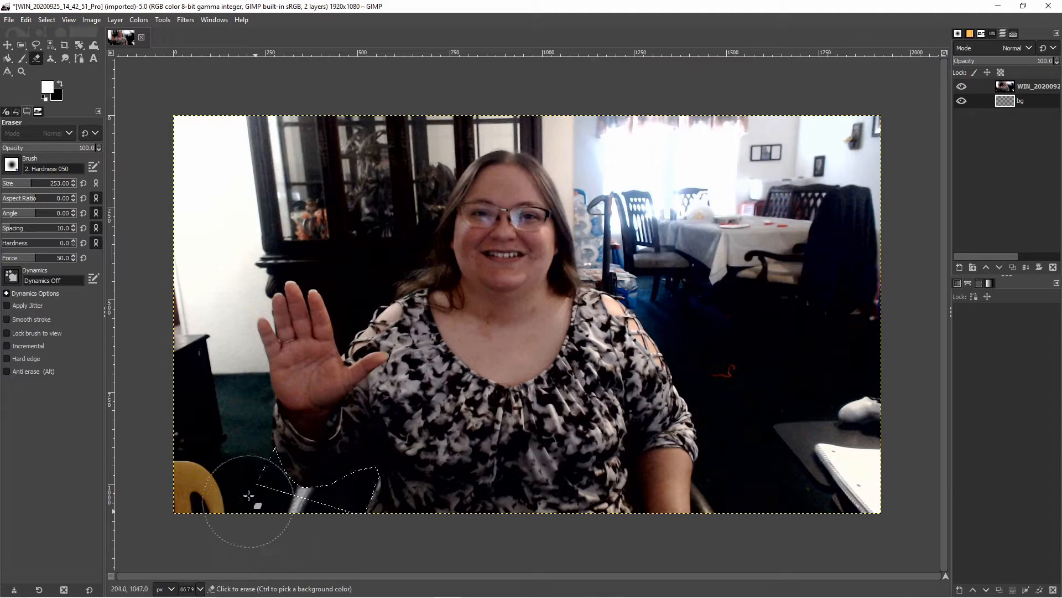
pyautogui.moveTo(243, 491)
pyautogui.mouseDown()
pyautogui.moveTo(187, 468)
pyautogui.moveTo(179, 540)
pyautogui.mouseUp()
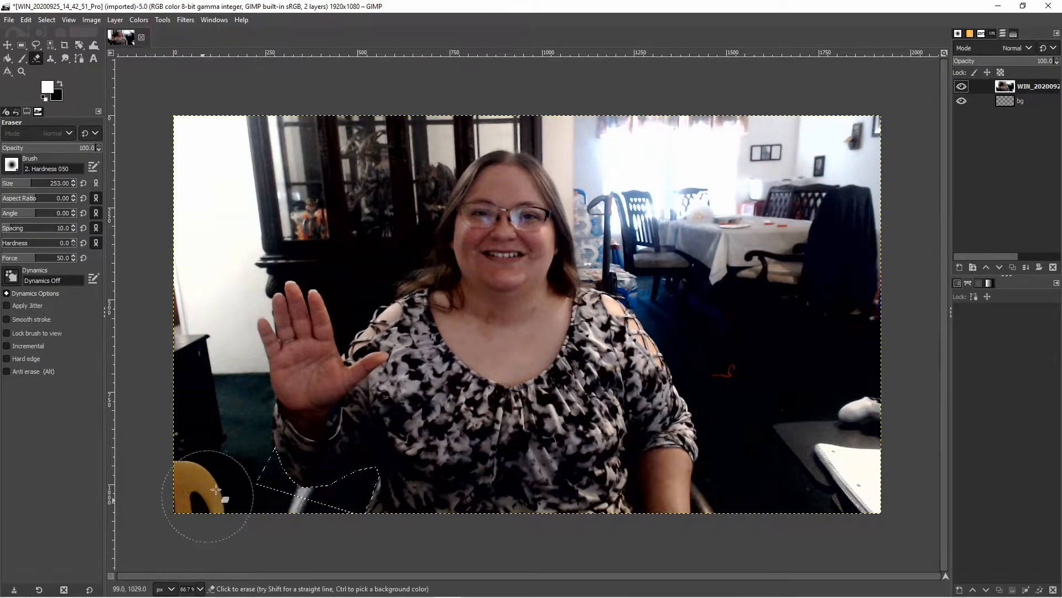
pyautogui.moveTo(604, 597)
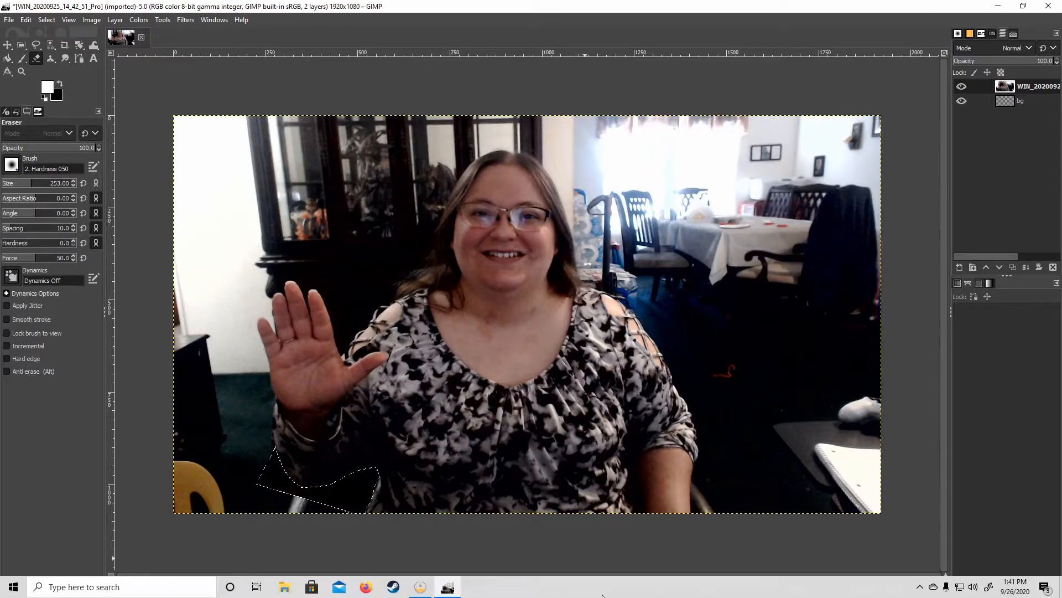
pyautogui.moveTo(372, 479)
pyautogui.mouseDown()
pyautogui.moveTo(288, 496)
pyautogui.moveTo(212, 469)
pyautogui.moveTo(387, 500)
pyautogui.mouseUp()
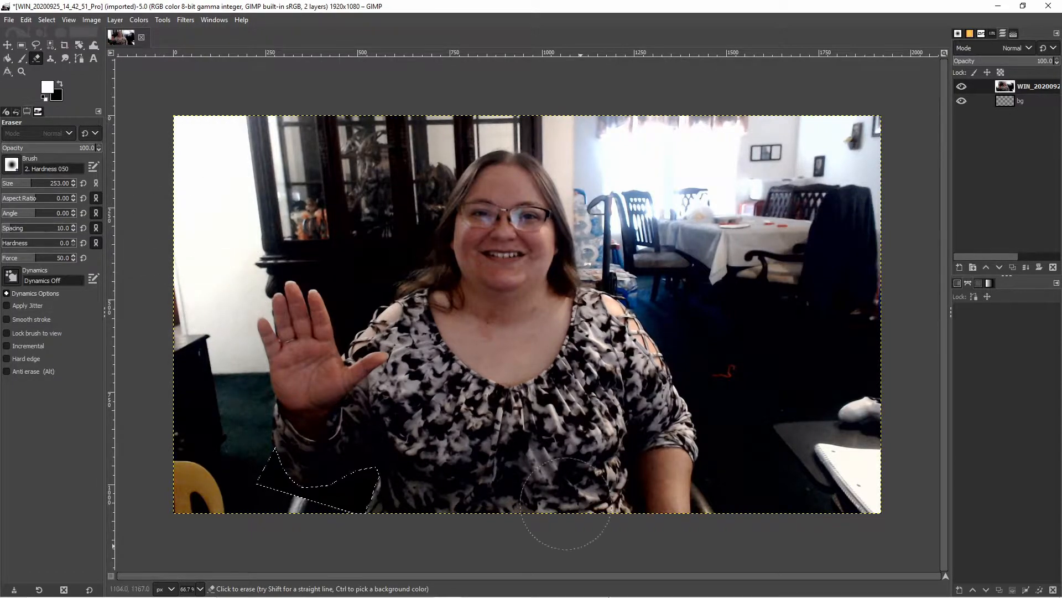
# - Switch to Firefox, search for background and open the remove.bg site
pyautogui.click(997, 6)
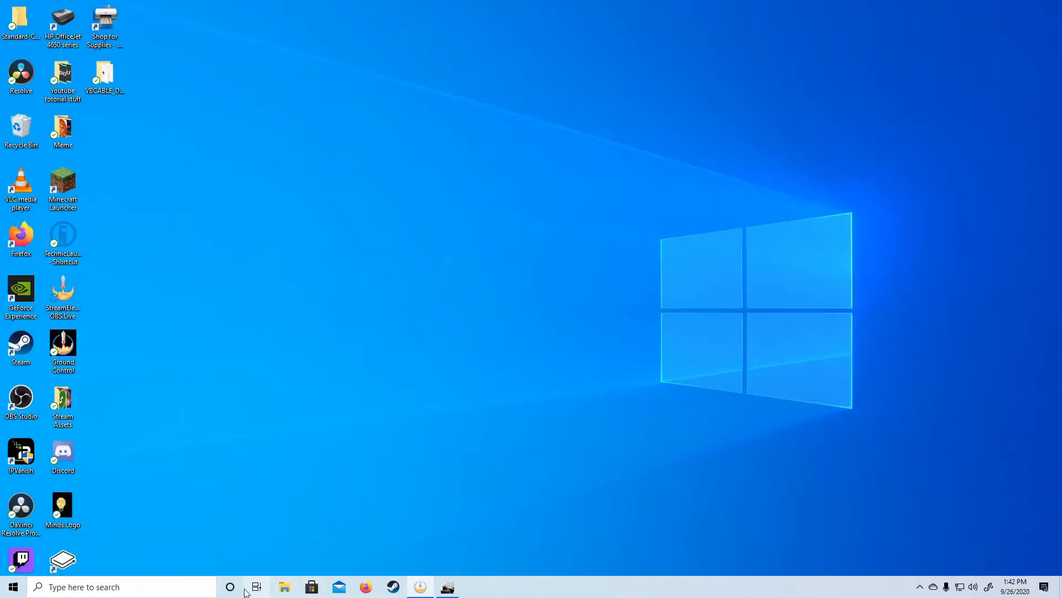
pyautogui.click(366, 587)
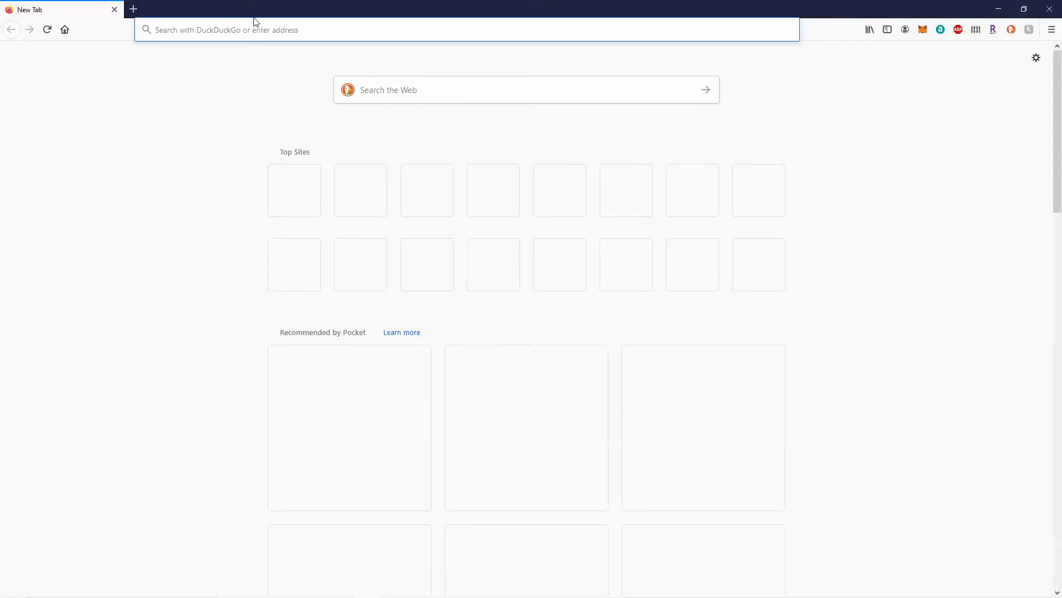
pyautogui.click(278, 32)
pyautogui.write('bacg')
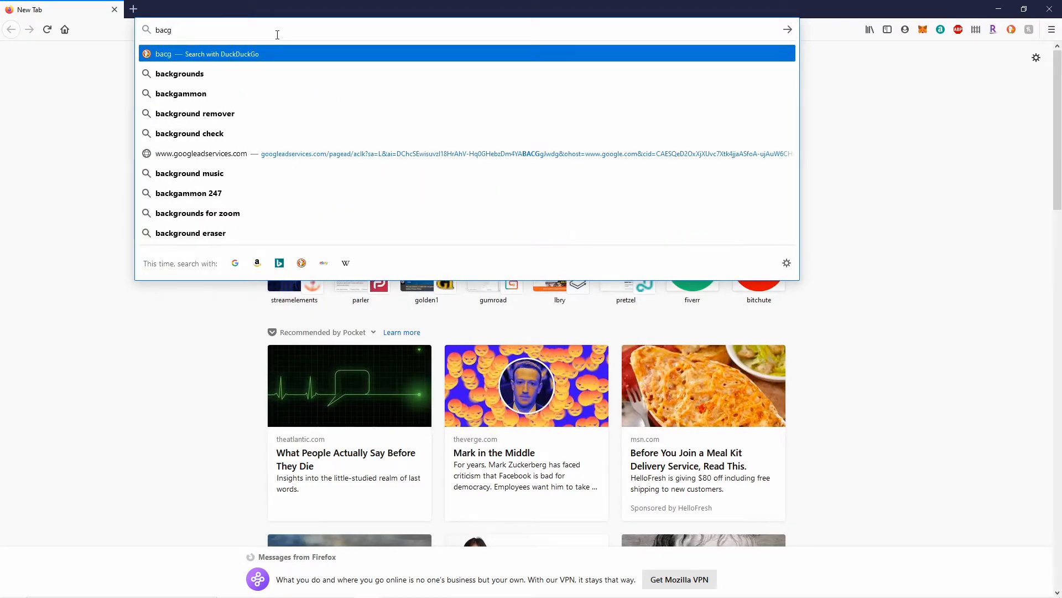
pyautogui.press('BackSpace')
pyautogui.write('kground')
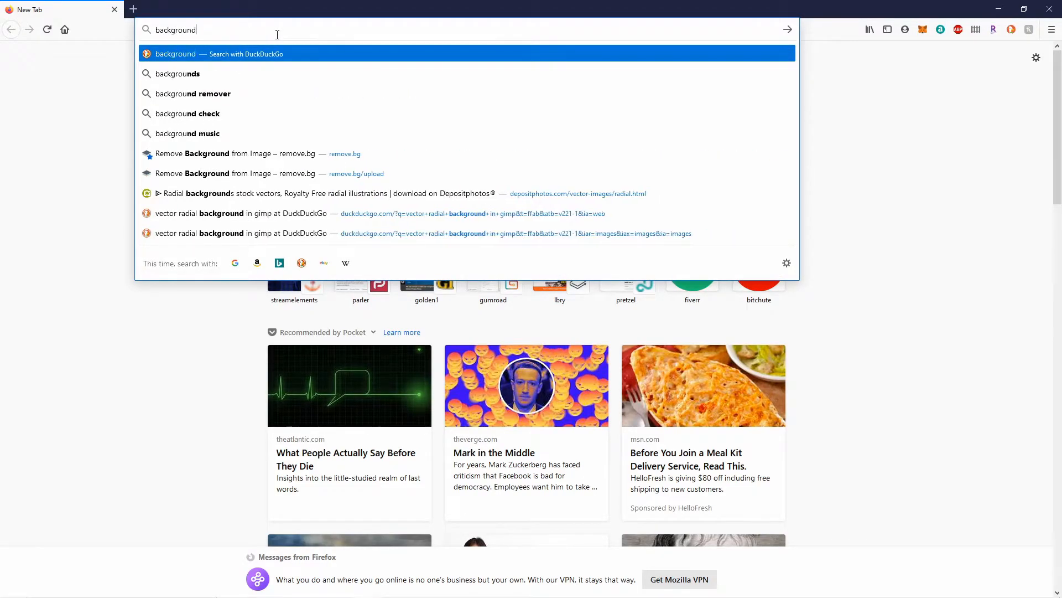
pyautogui.click(252, 154)
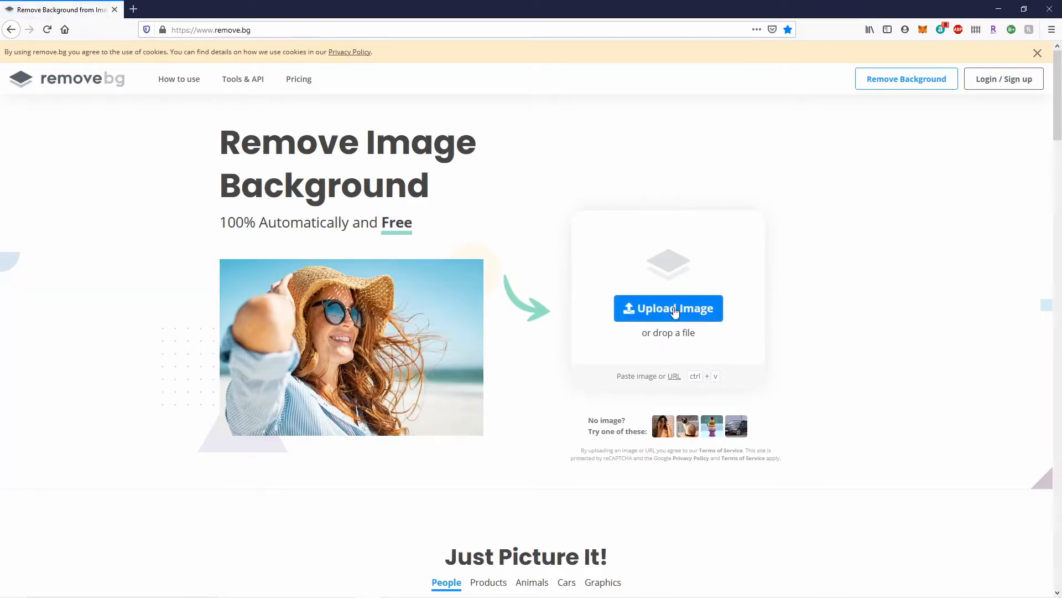
# - Upload the photo WIN_20200925_14_42_51_Pro from Camera Roll to remove its background
pyautogui.click(674, 308)
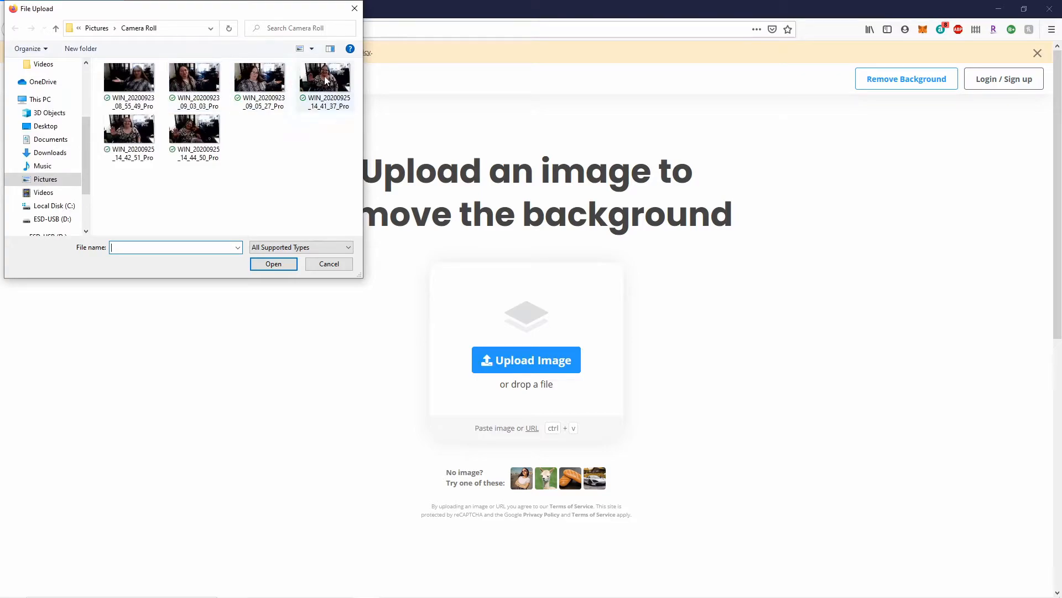
pyautogui.click(130, 141)
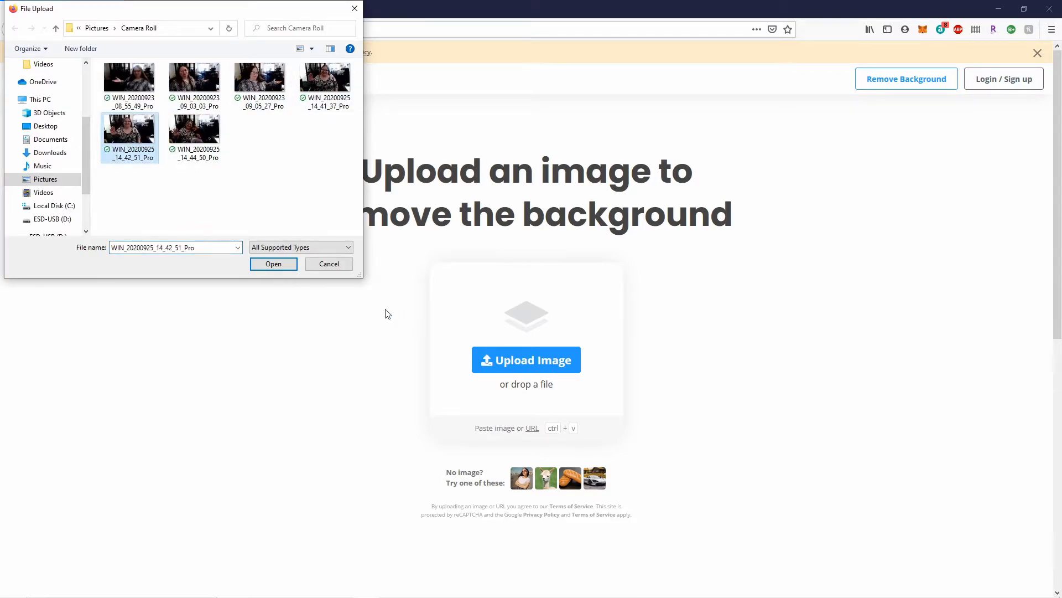
pyautogui.click(291, 265)
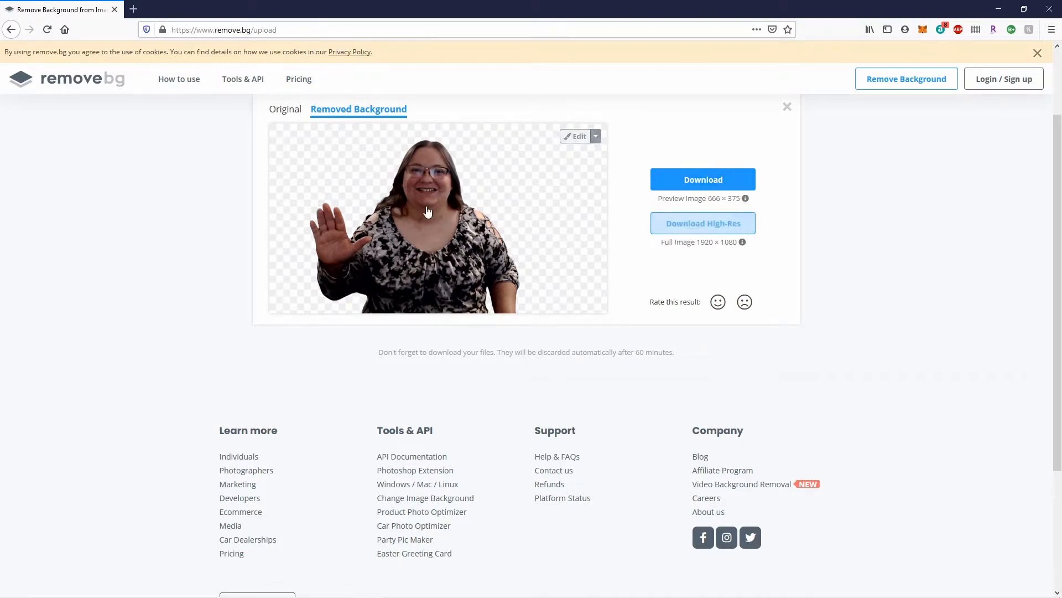
# - Compare the Original and Removed Background views of the processed photo
pyautogui.click(285, 110)
pyautogui.click(316, 109)
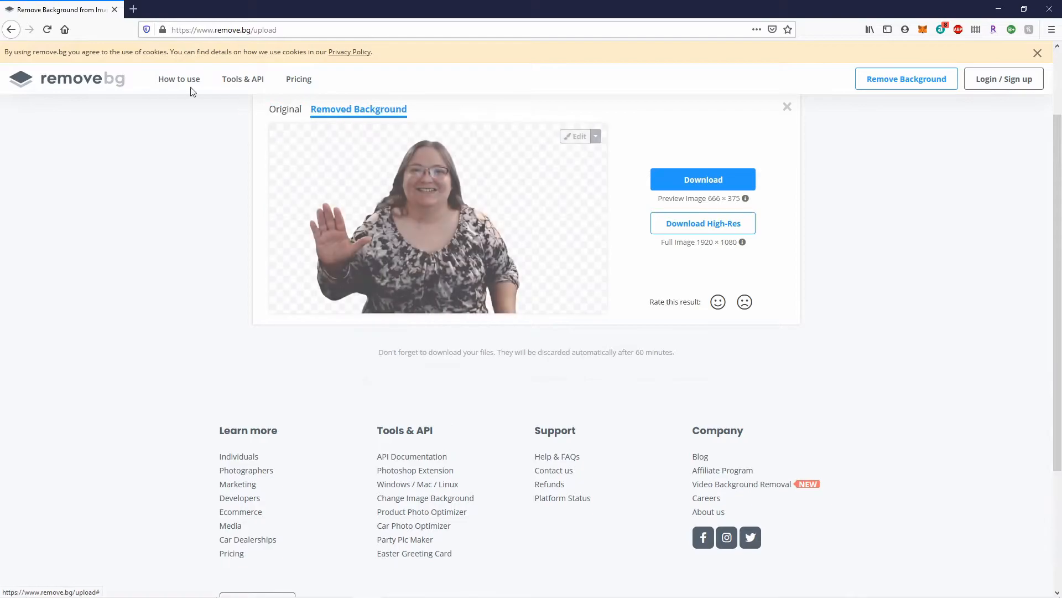
pyautogui.click(284, 110)
pyautogui.click(356, 111)
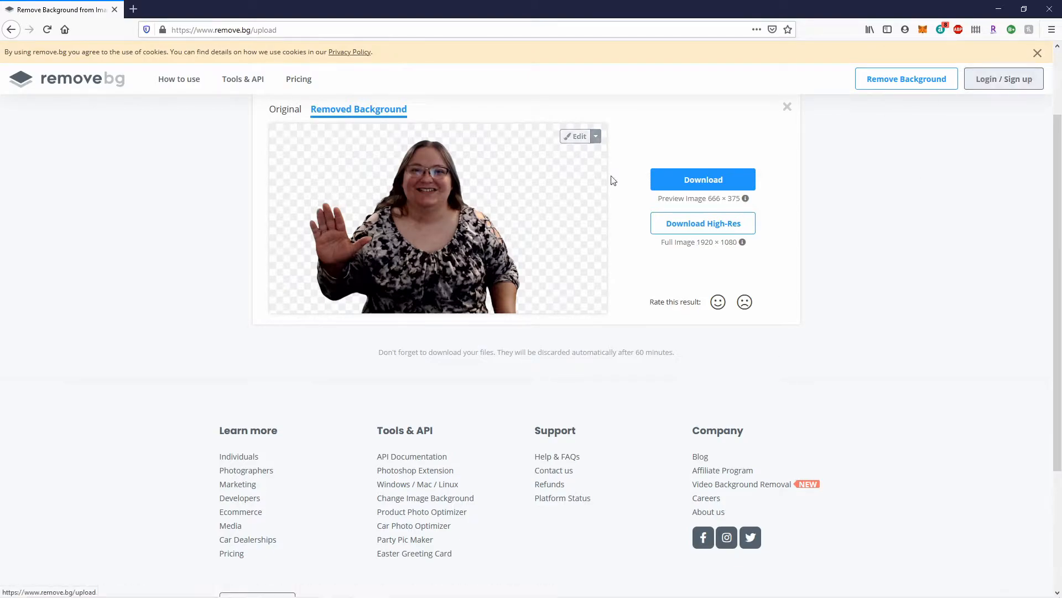
# - Download the background-removed preview image as a PNG file and open its containing folder
pyautogui.click(723, 192)
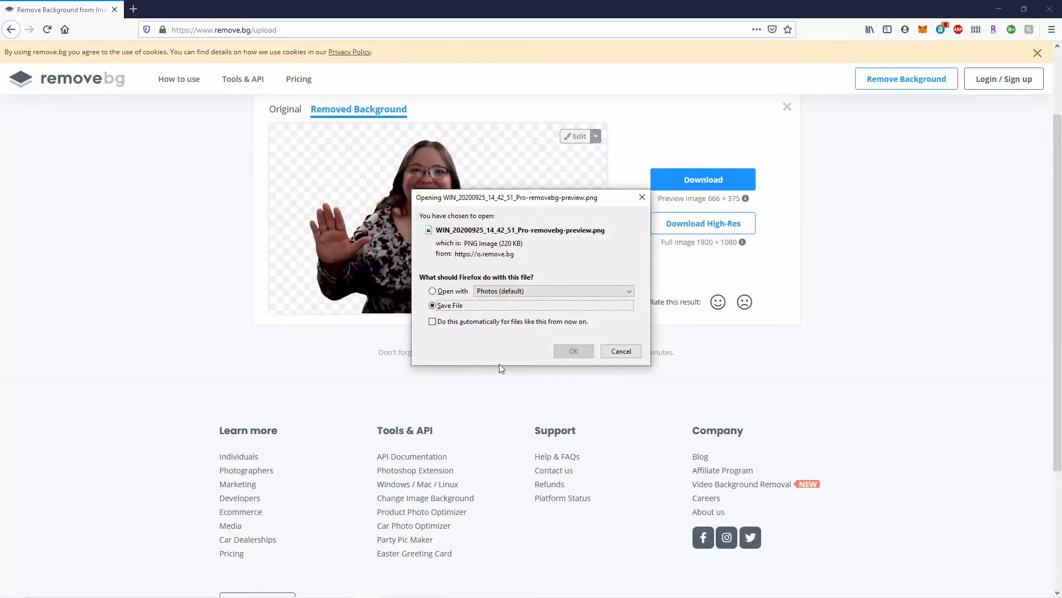
pyautogui.click(574, 351)
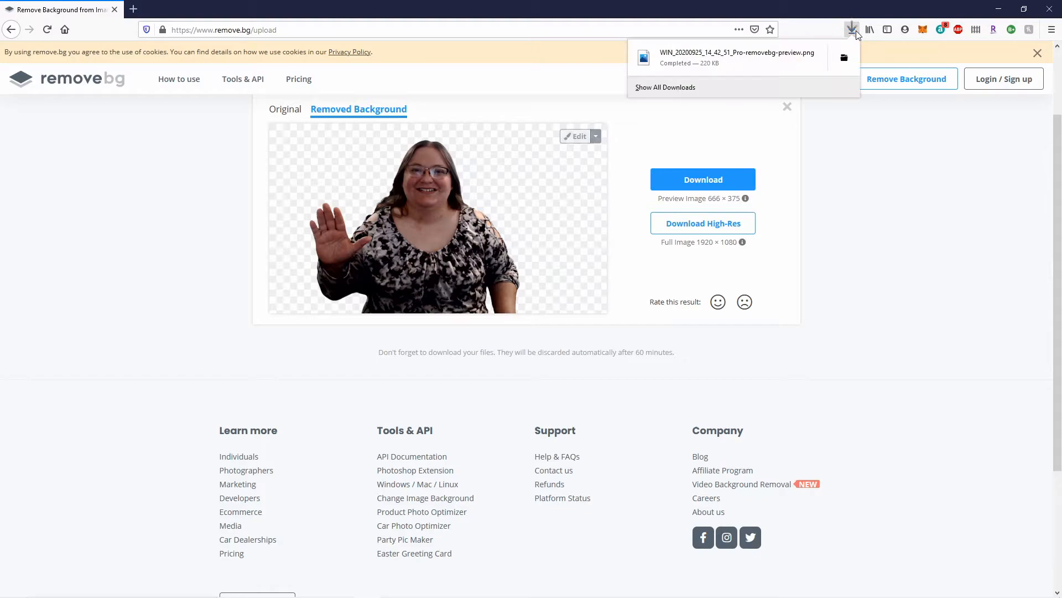
pyautogui.click(844, 58)
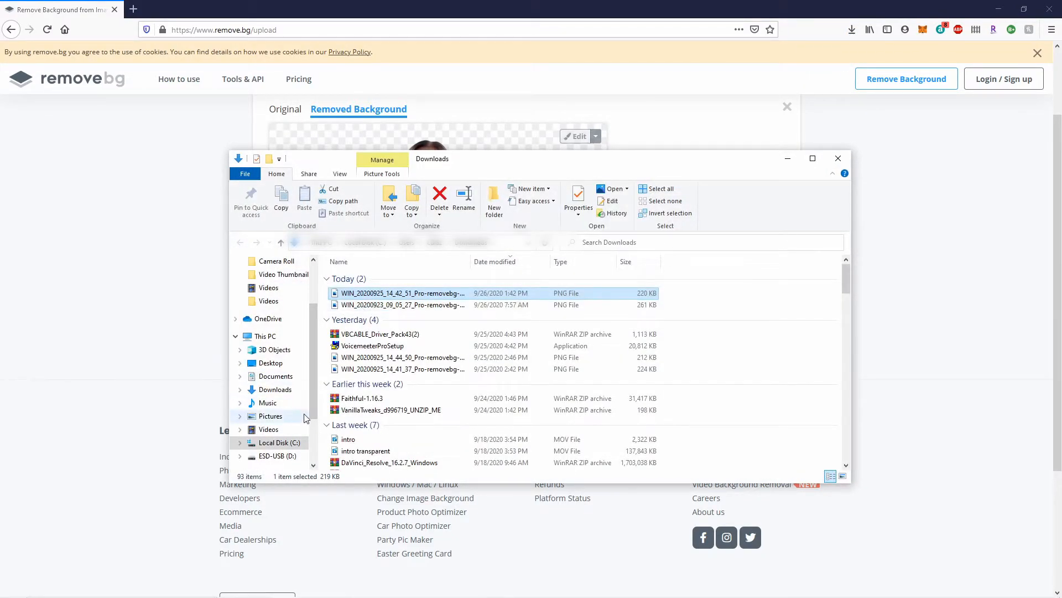
# - Try to move a downloaded removebg image from Downloads into the Desktop's Design elements folder
pyautogui.click(240, 363)
pyautogui.click(245, 403)
pyautogui.click(249, 443)
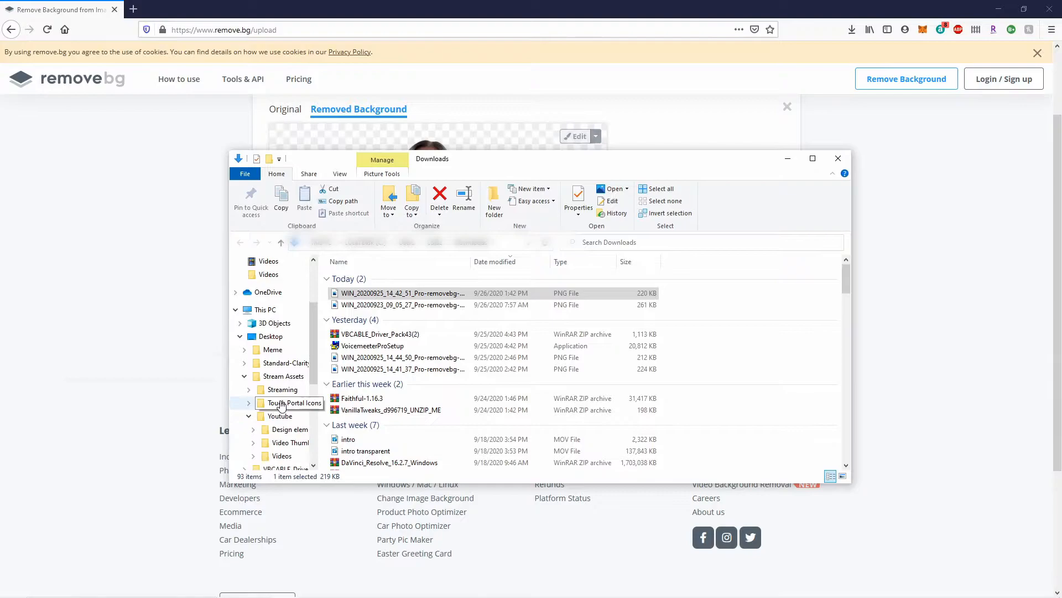
pyautogui.moveTo(369, 304); pyautogui.dragTo(286, 437)
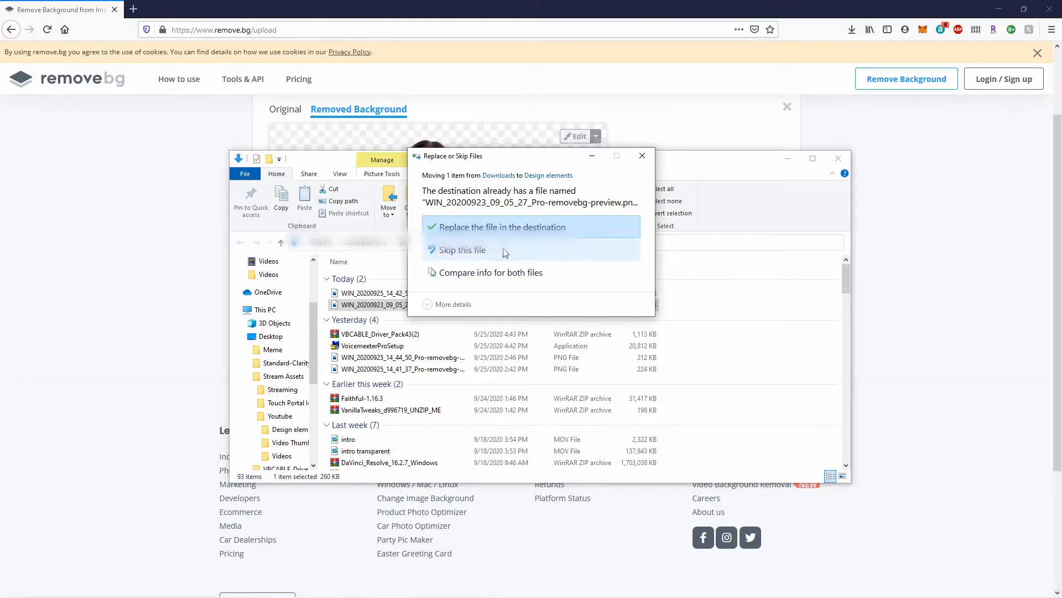
pyautogui.click(642, 156)
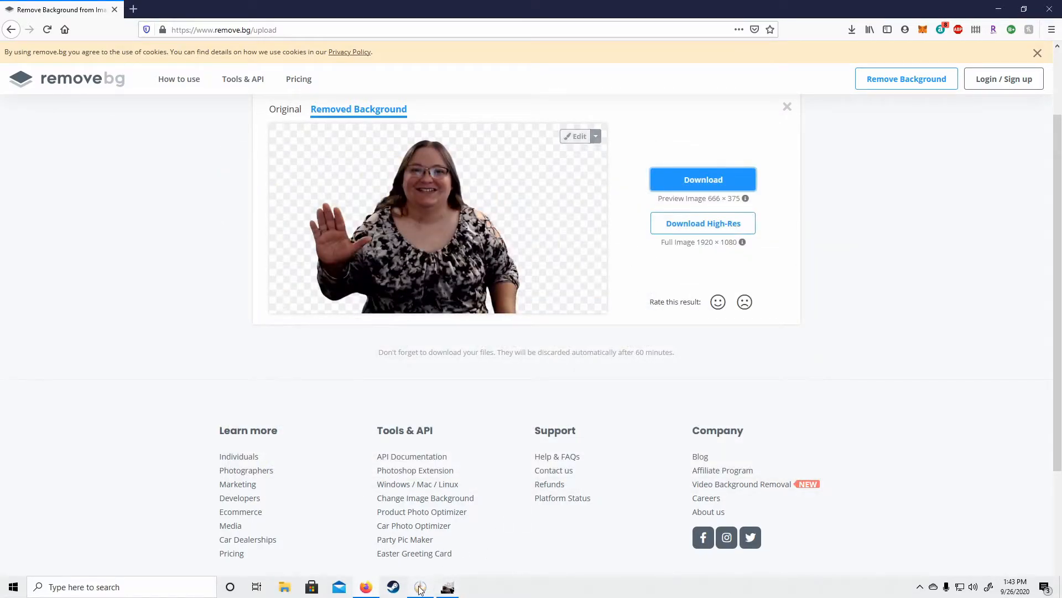
# - Switch to GIMP and browse the Open Image dialog to the folder holding the removebg preview images
pyautogui.click(421, 588)
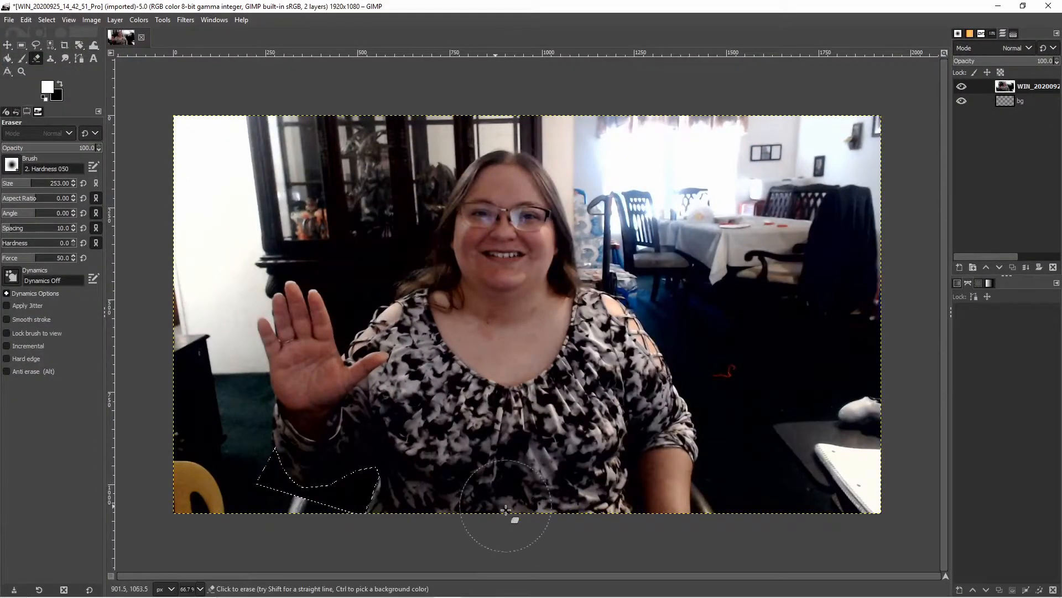
pyautogui.click(9, 20)
pyautogui.click(22, 59)
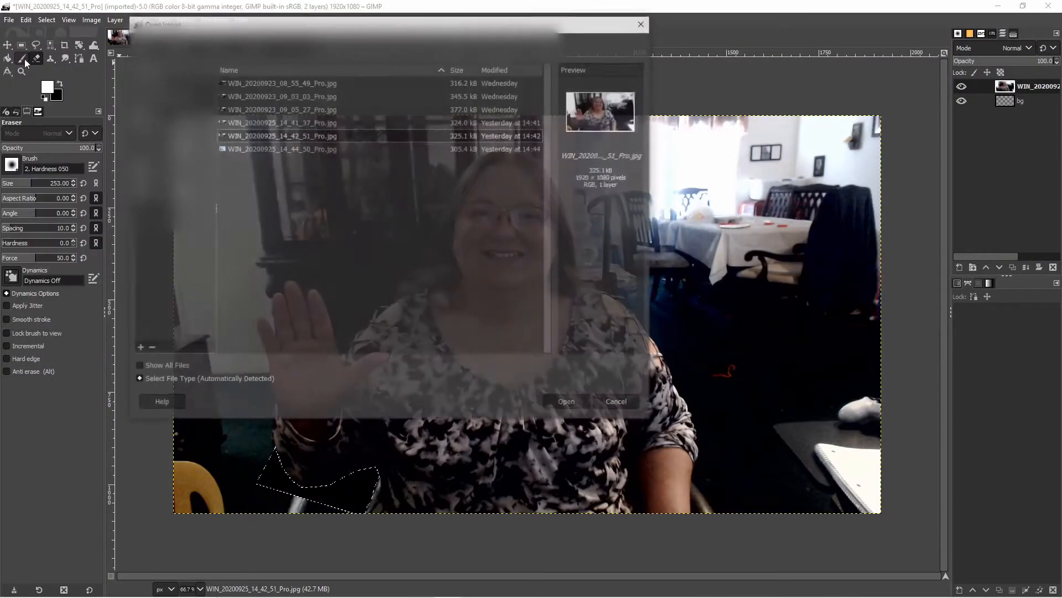
pyautogui.click(171, 191)
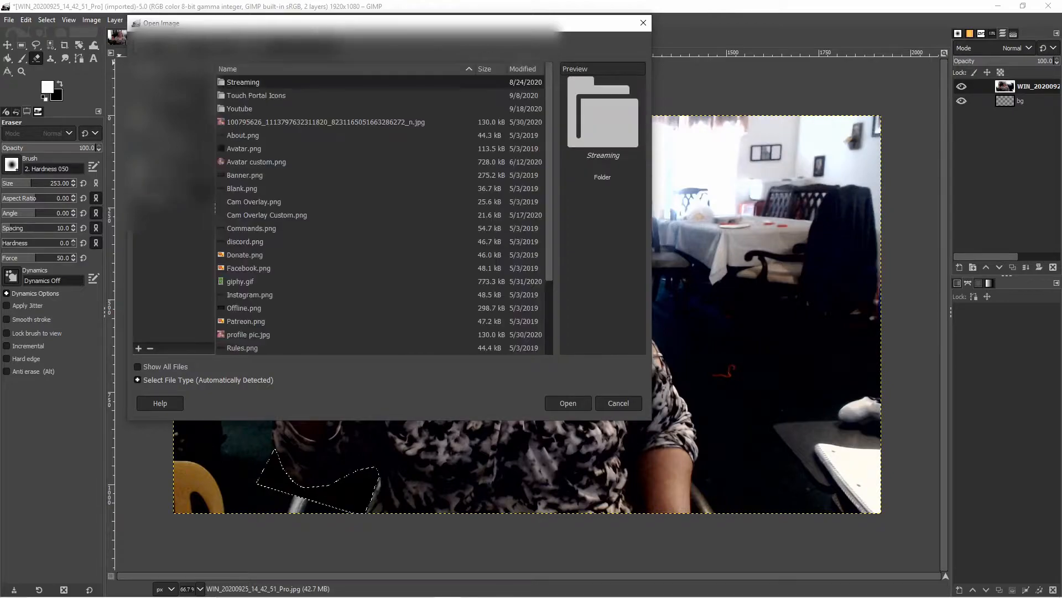
pyautogui.doubleClick(259, 108)
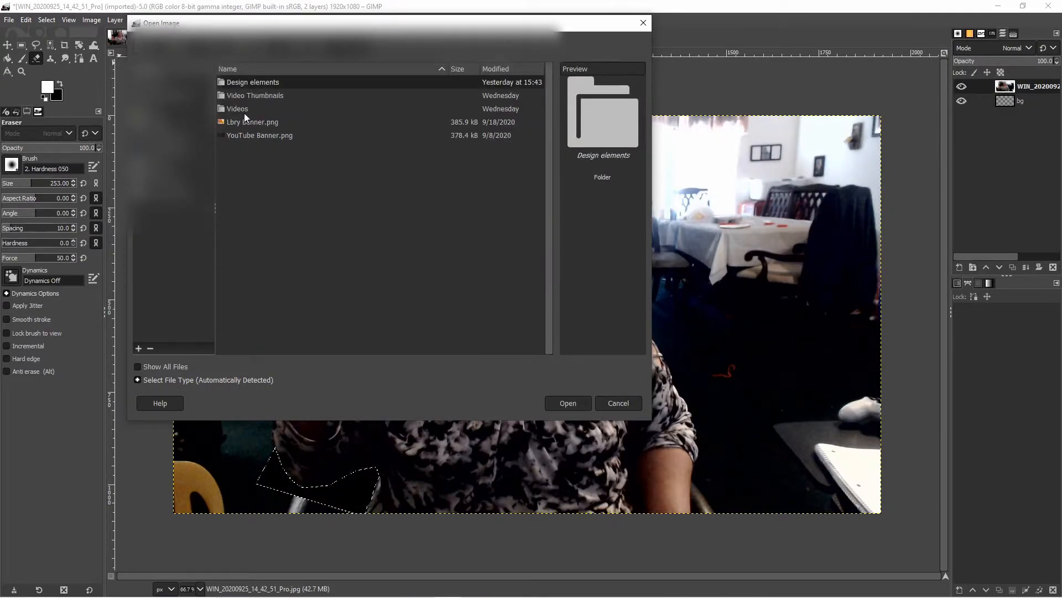
pyautogui.press('Return')
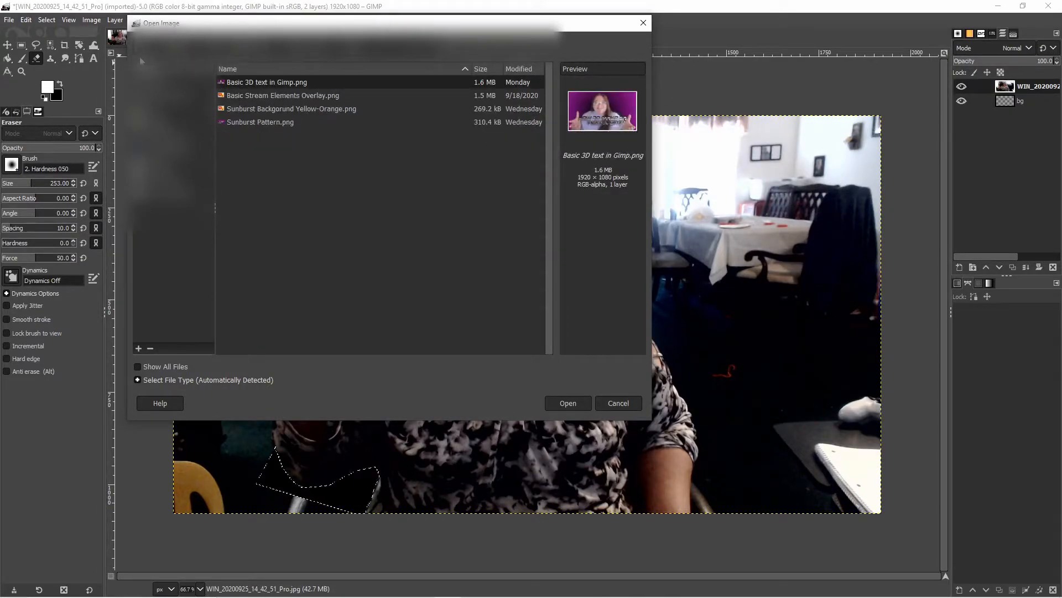
pyautogui.click(338, 48)
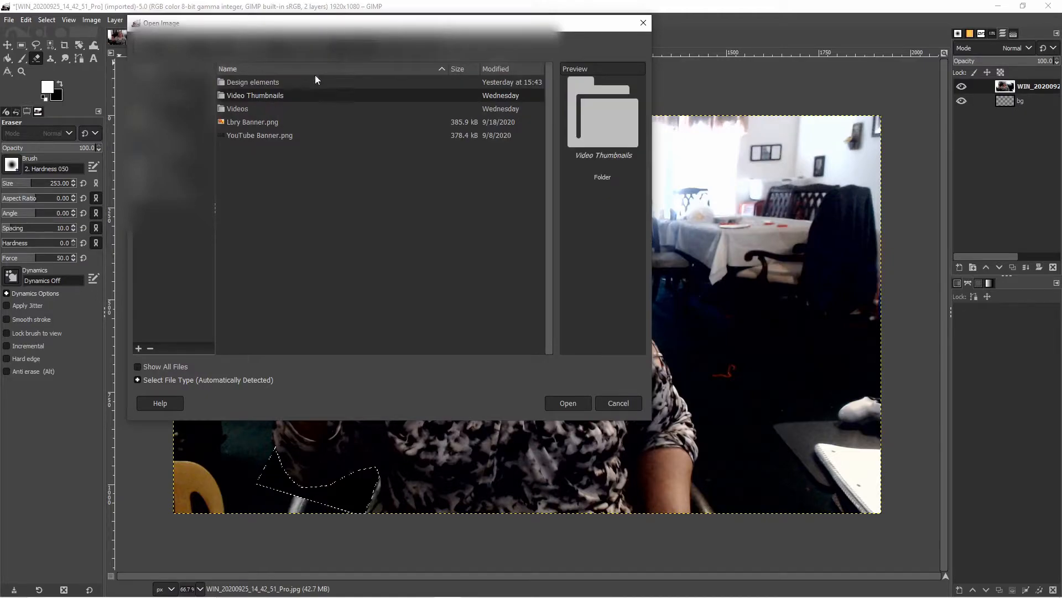
pyautogui.doubleClick(275, 82)
# - Open the image WIN_20200923_09_05_27_Pro-removebg-preview.png
pyautogui.click(265, 262)
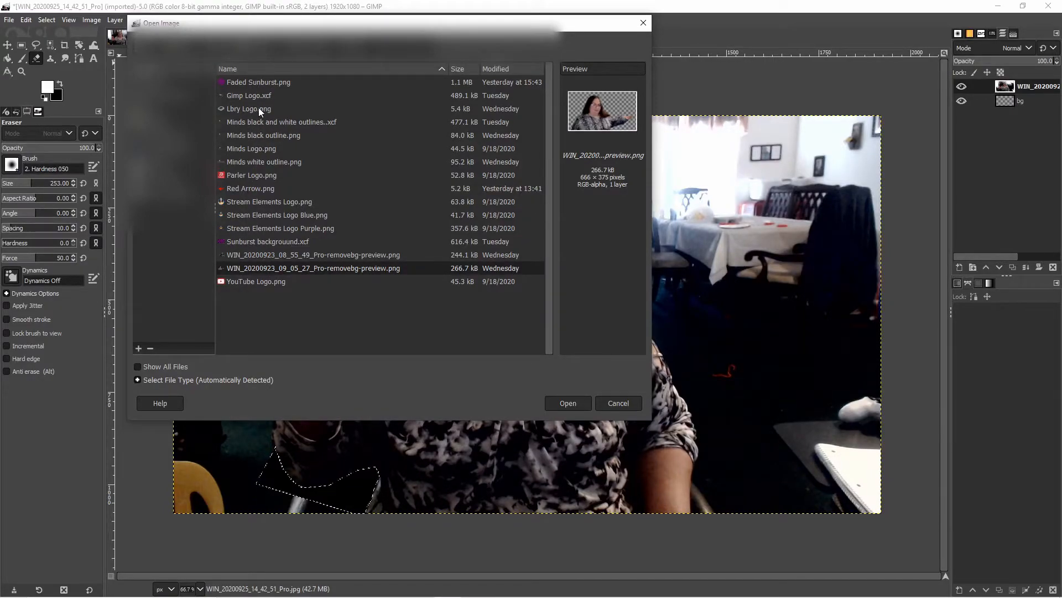
pyautogui.click(270, 81)
pyautogui.press('Down')
pyautogui.press('Down')
pyautogui.press('Down')
pyautogui.press('Down')
pyautogui.press('Down')
pyautogui.press('Down')
pyautogui.press('Down')
pyautogui.press('Down')
pyautogui.press('Down')
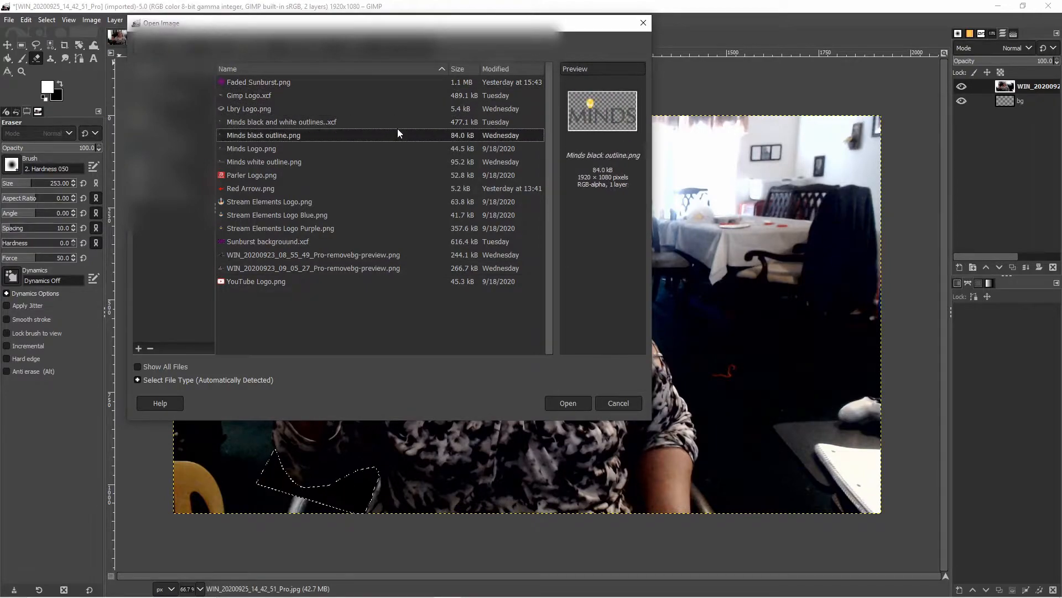
pyautogui.press('Down')
pyautogui.press('Down')
pyautogui.press('Down')
pyautogui.press('Down')
pyautogui.press('Down')
pyautogui.press('Down')
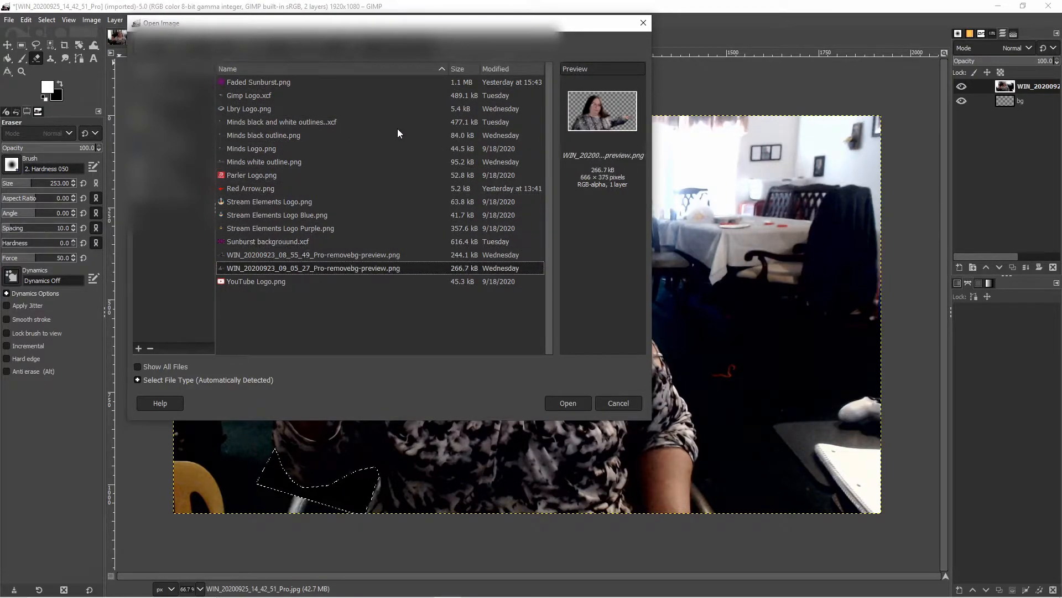
pyautogui.press('Up')
pyautogui.click(574, 404)
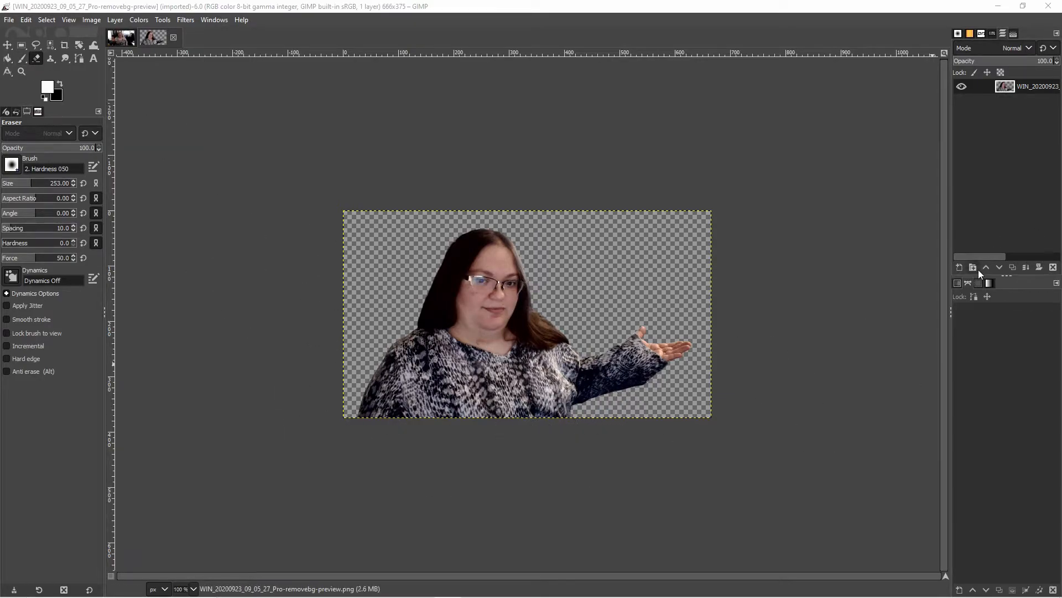
# - Add a new transparent layer named Outline
pyautogui.click(958, 268)
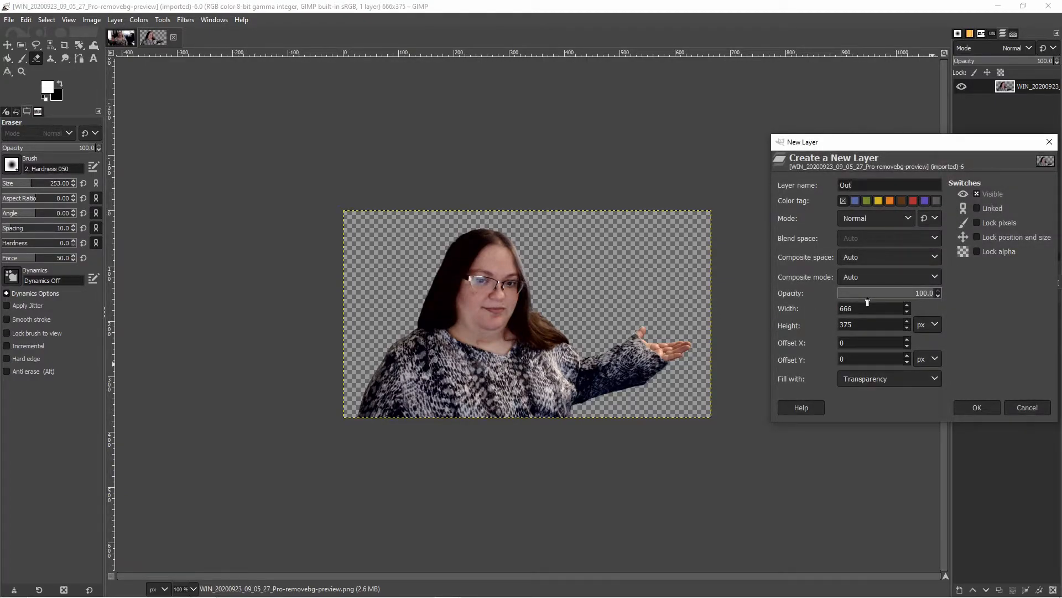
pyautogui.write('Outline')
pyautogui.press('Return')
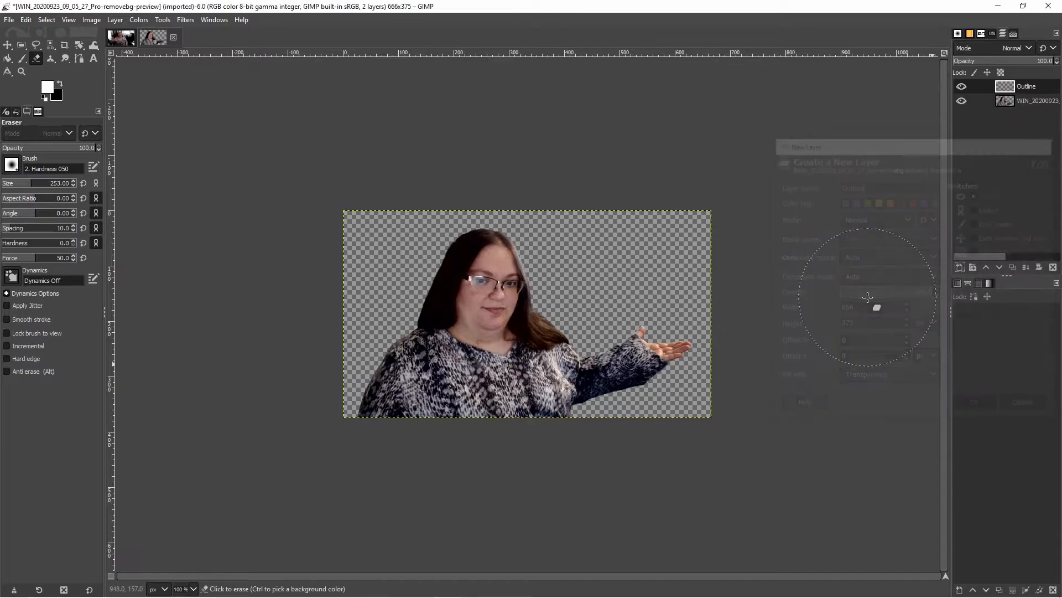
# - Move the Outline layer below the photo layer in the layer stack
pyautogui.click(1001, 269)
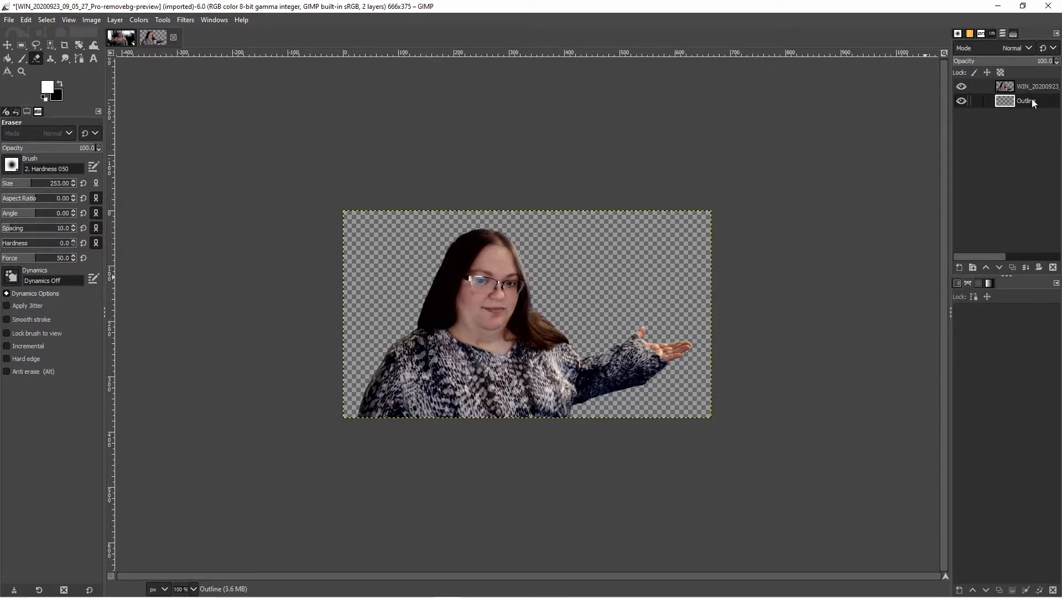
pyautogui.moveTo(1033, 103); pyautogui.dragTo(1031, 91)
pyautogui.click(987, 269)
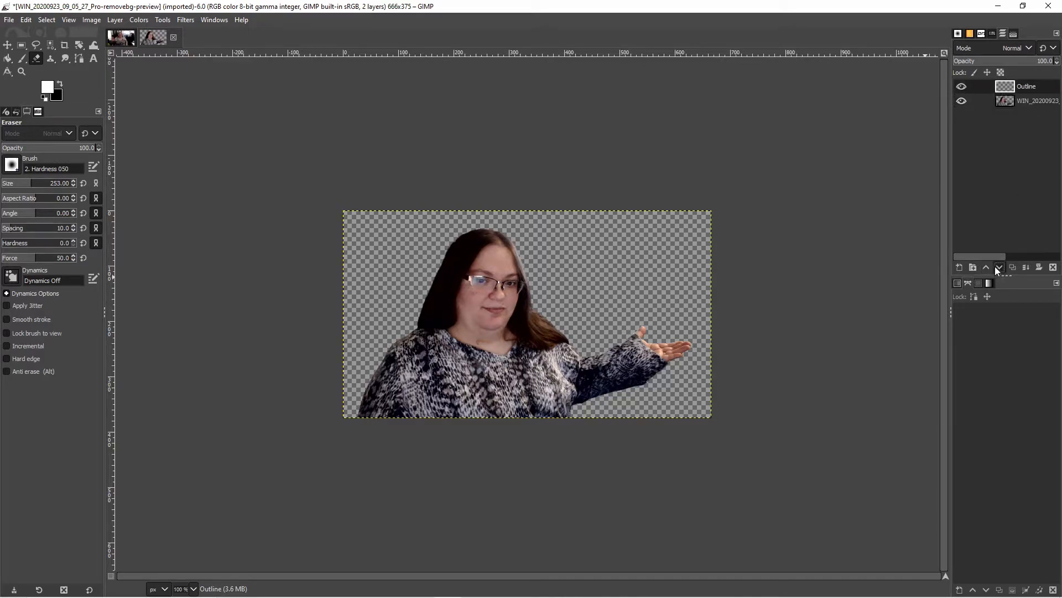
pyautogui.click(998, 268)
pyautogui.click(1033, 88)
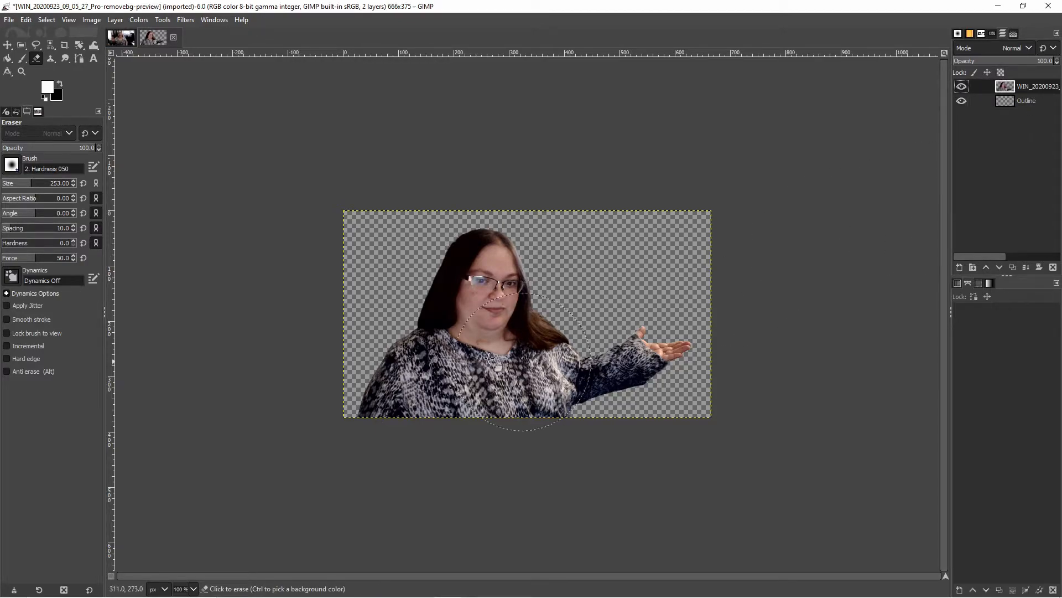
# - Create a selection from the photo layer's alpha channel and grow the selection outward
pyautogui.rightClick(1006, 90)
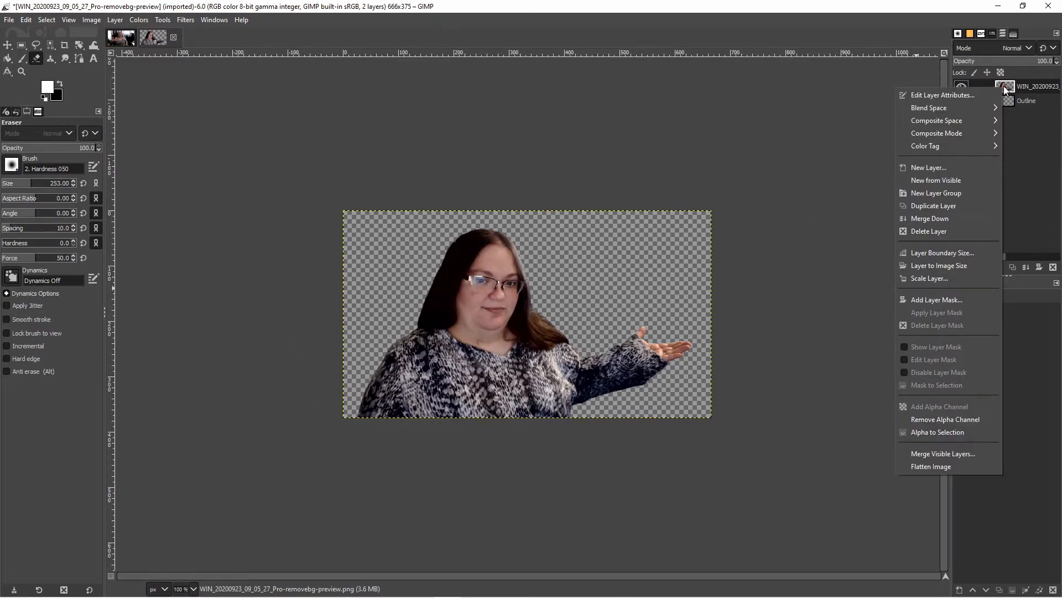
pyautogui.click(954, 433)
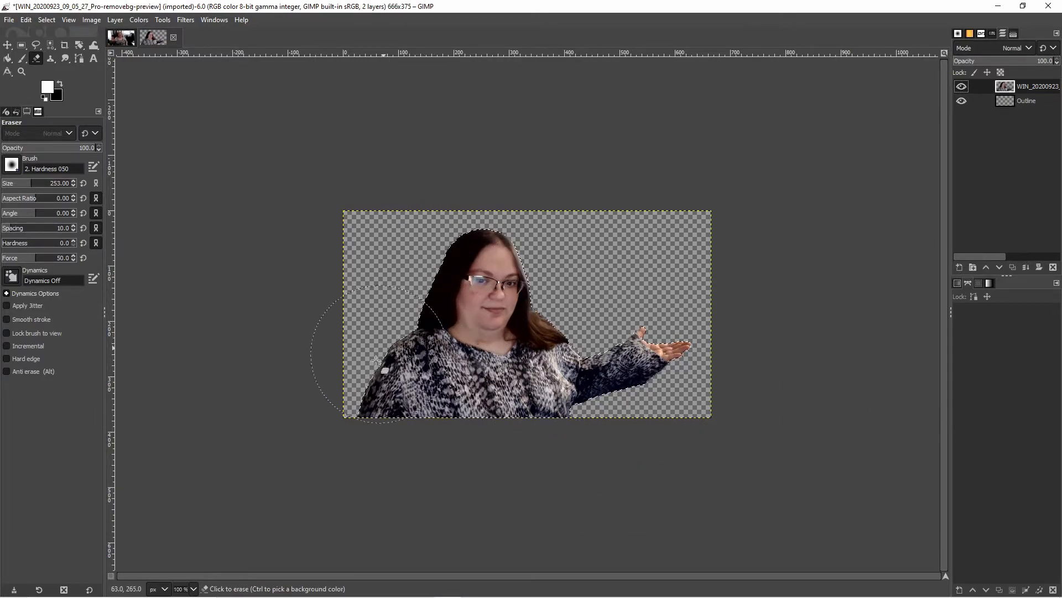
pyautogui.moveTo(378, 357); pyautogui.dragTo(343, 403)
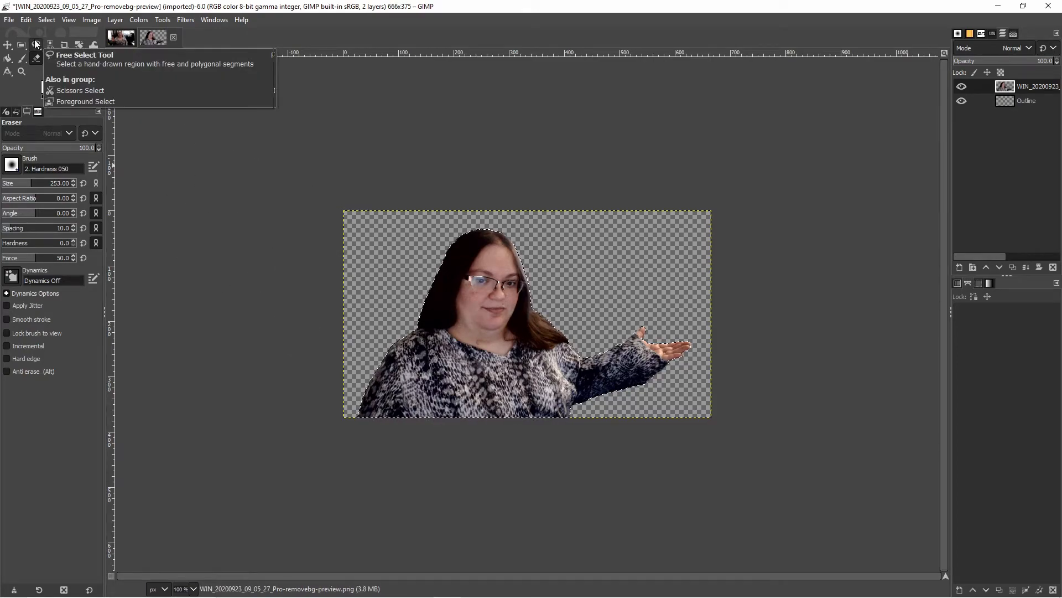
pyautogui.click(51, 21)
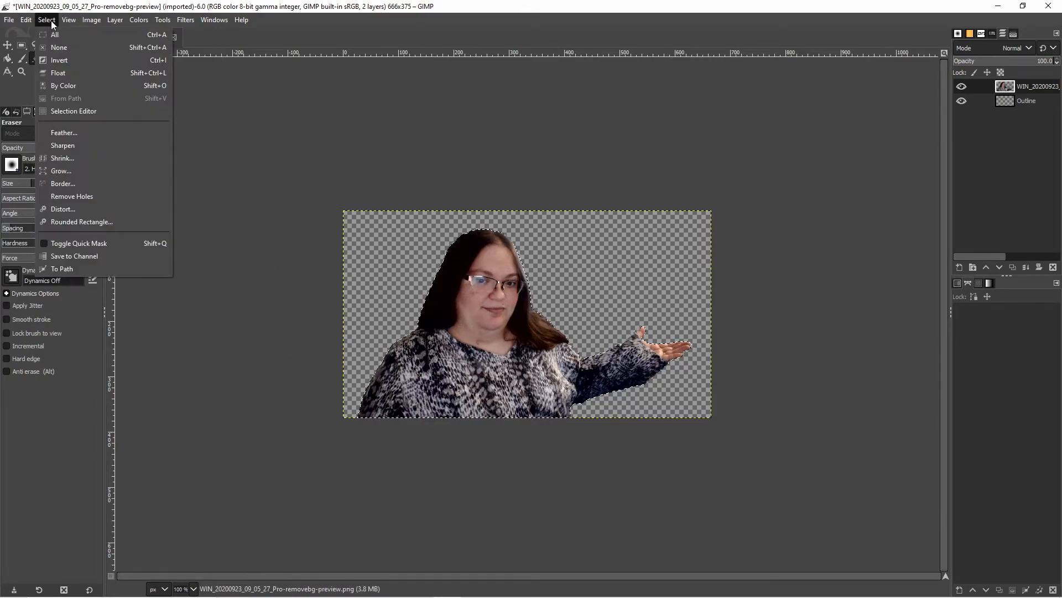
pyautogui.click(79, 169)
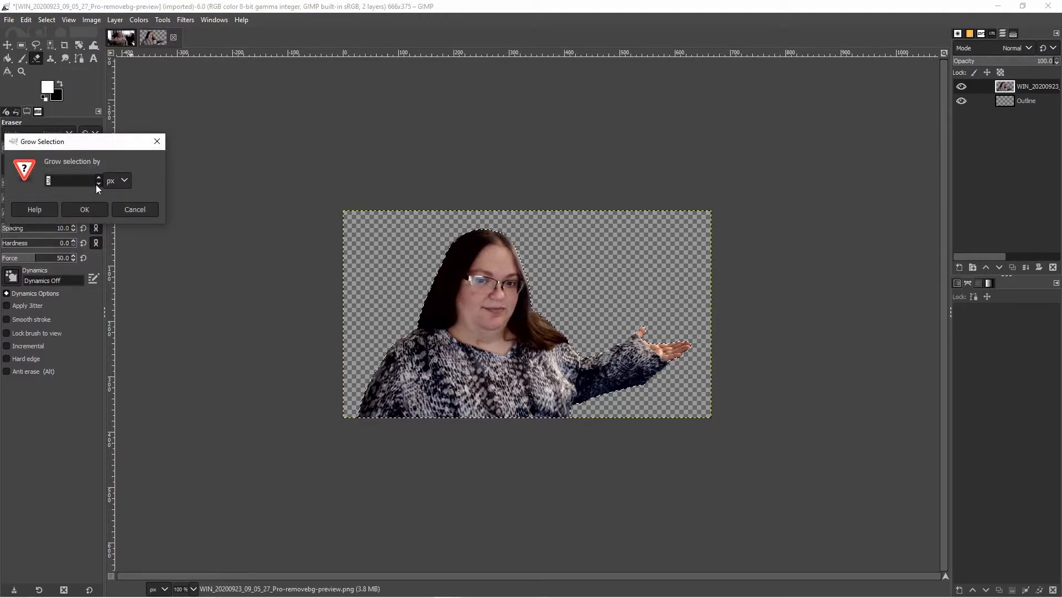
pyautogui.click(99, 179)
pyautogui.click(83, 210)
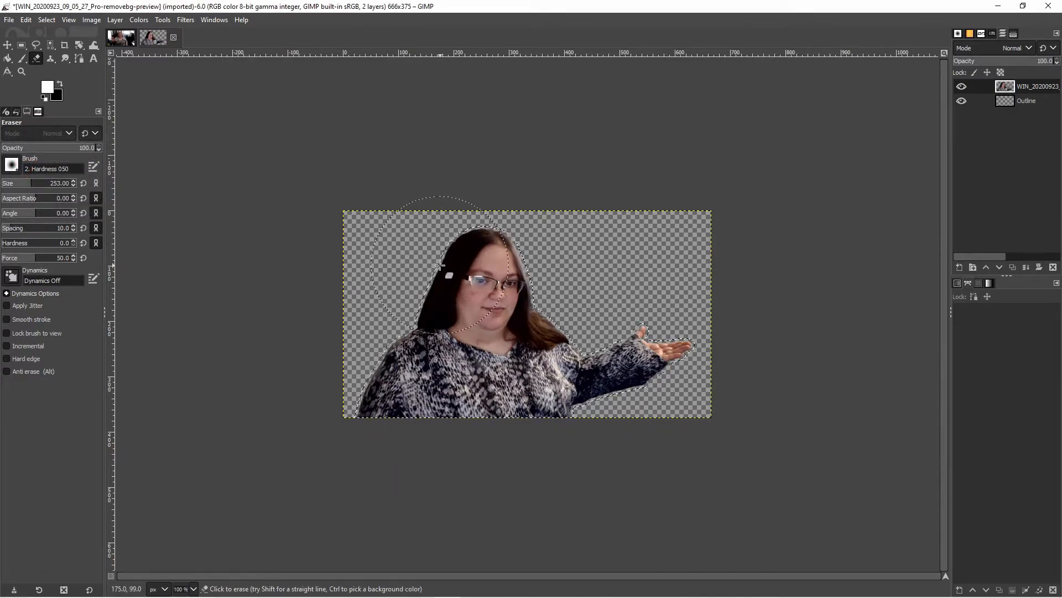
# - Select the Outline layer and fill the grown selection with white using the Bucket Fill tool
pyautogui.click(6, 45)
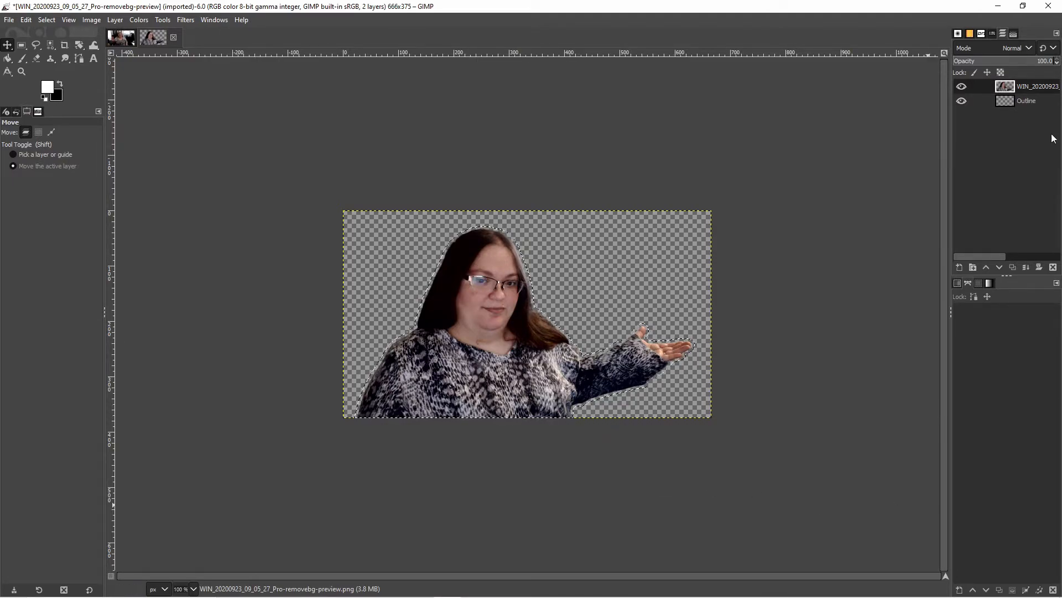
pyautogui.click(1027, 100)
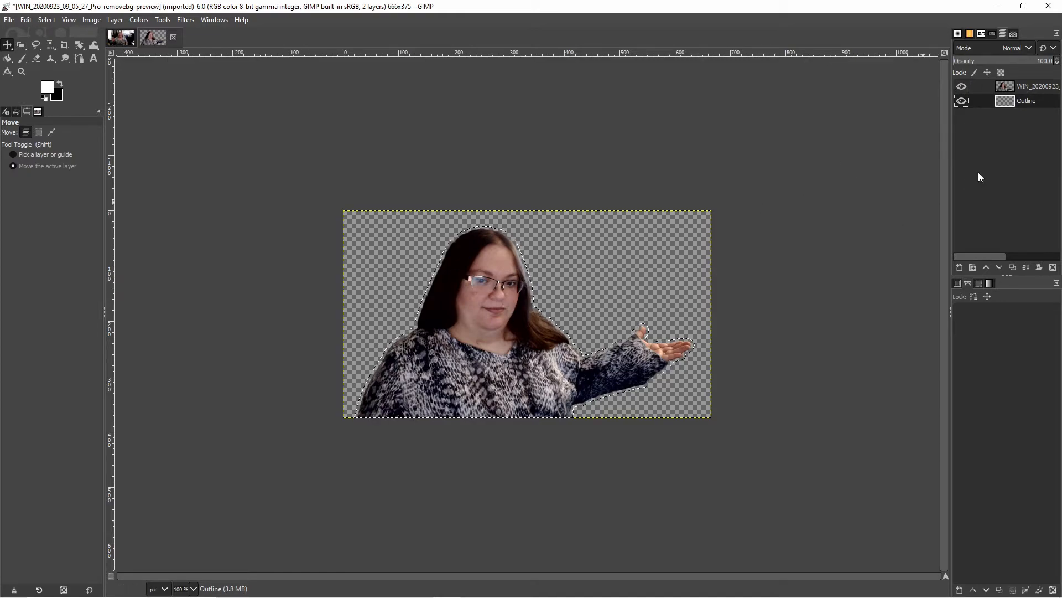
pyautogui.doubleClick(1027, 104)
pyautogui.click(1041, 103)
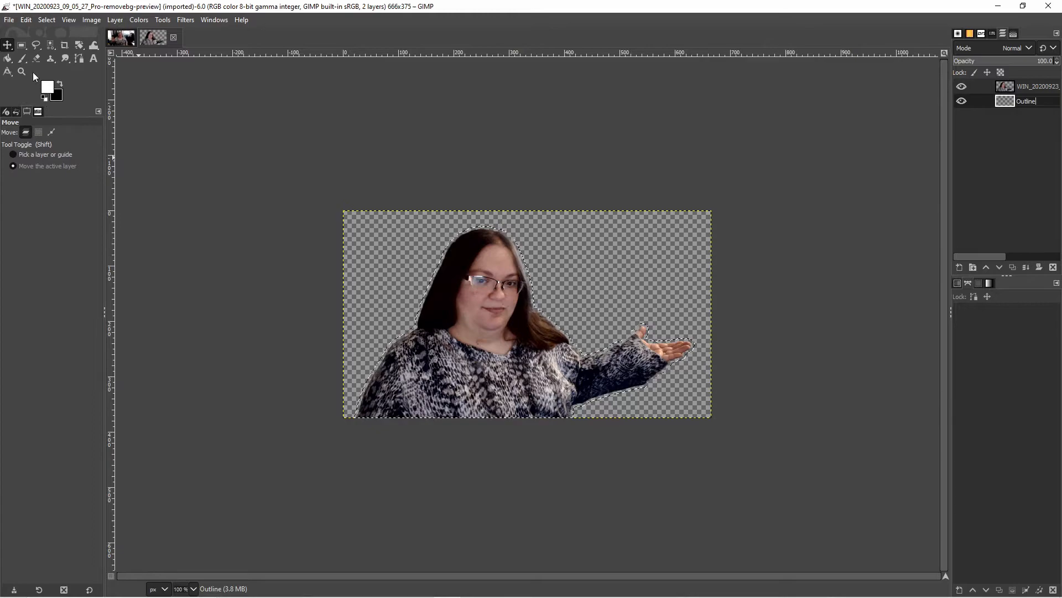
pyautogui.click(7, 58)
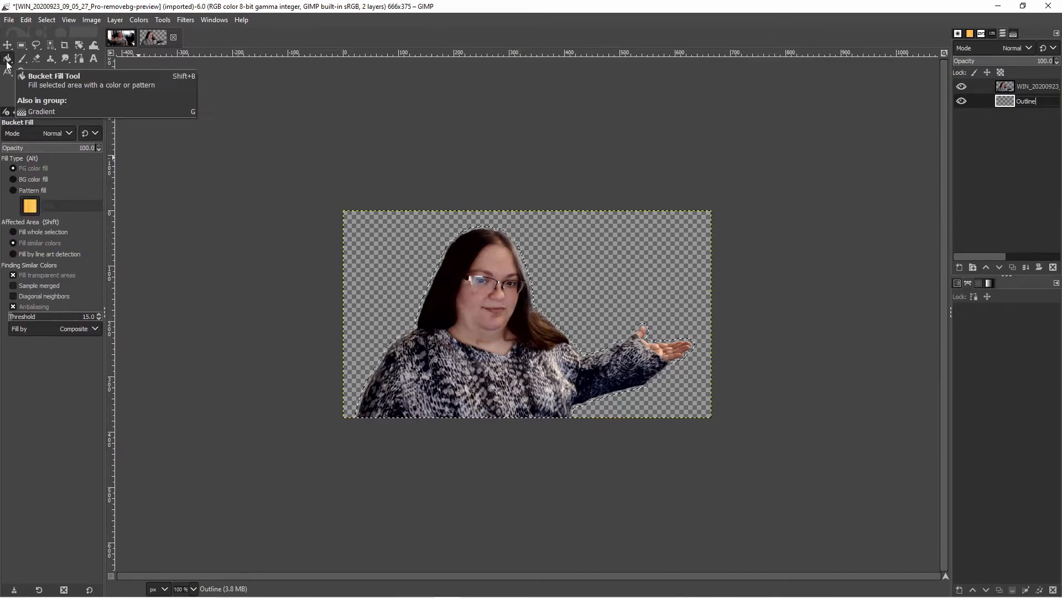
pyautogui.click(165, 21)
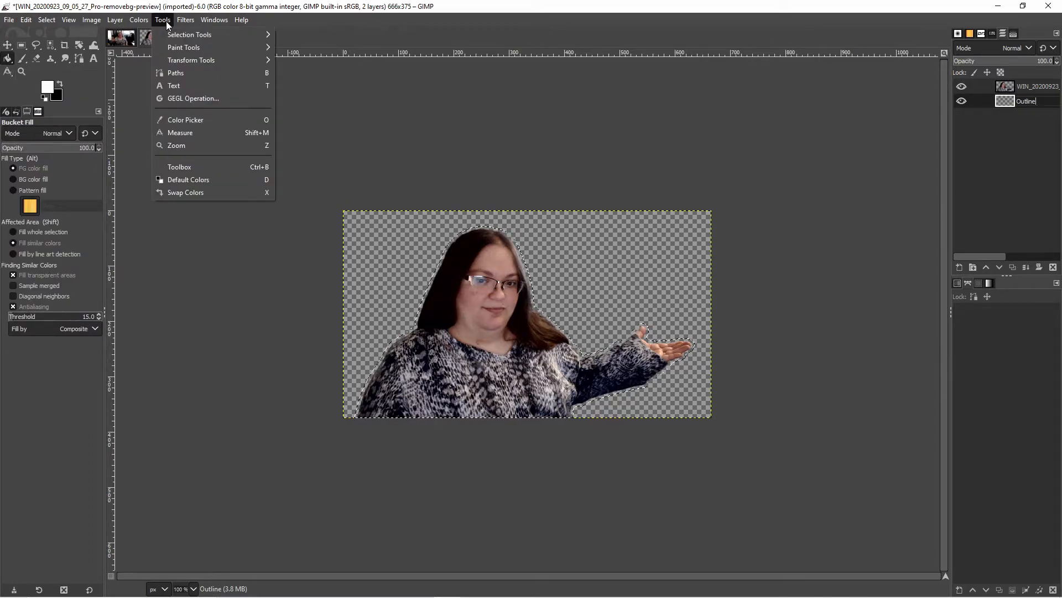
pyautogui.moveTo(181, 47)
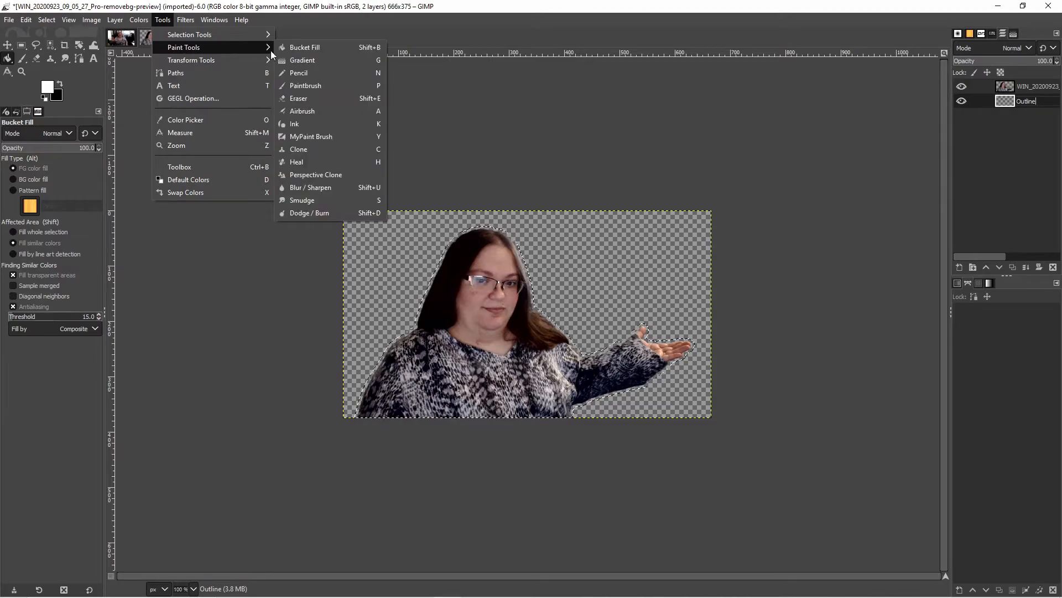
pyautogui.click(301, 49)
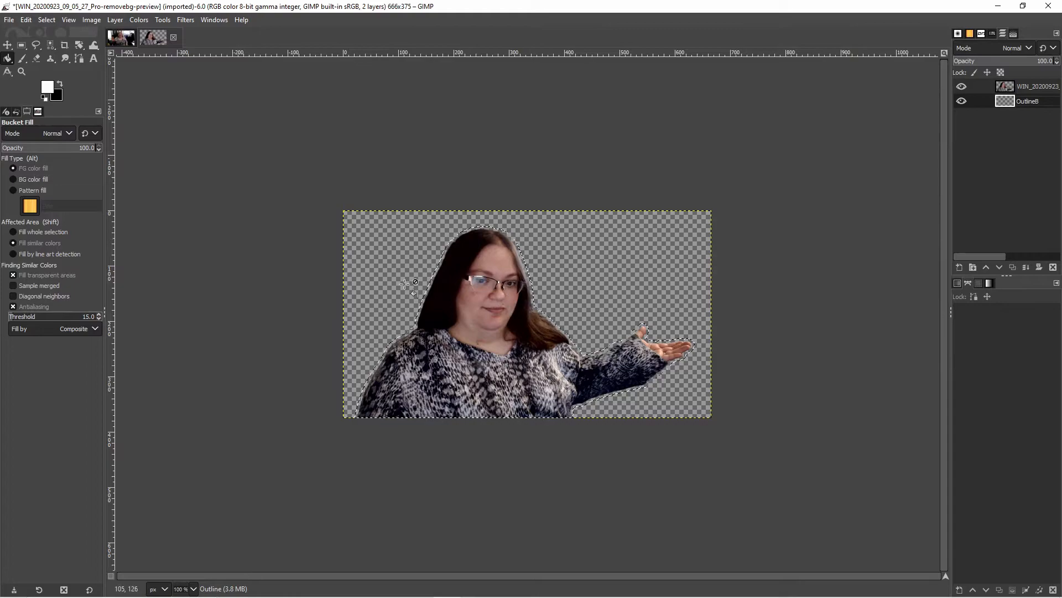
pyautogui.click(423, 307)
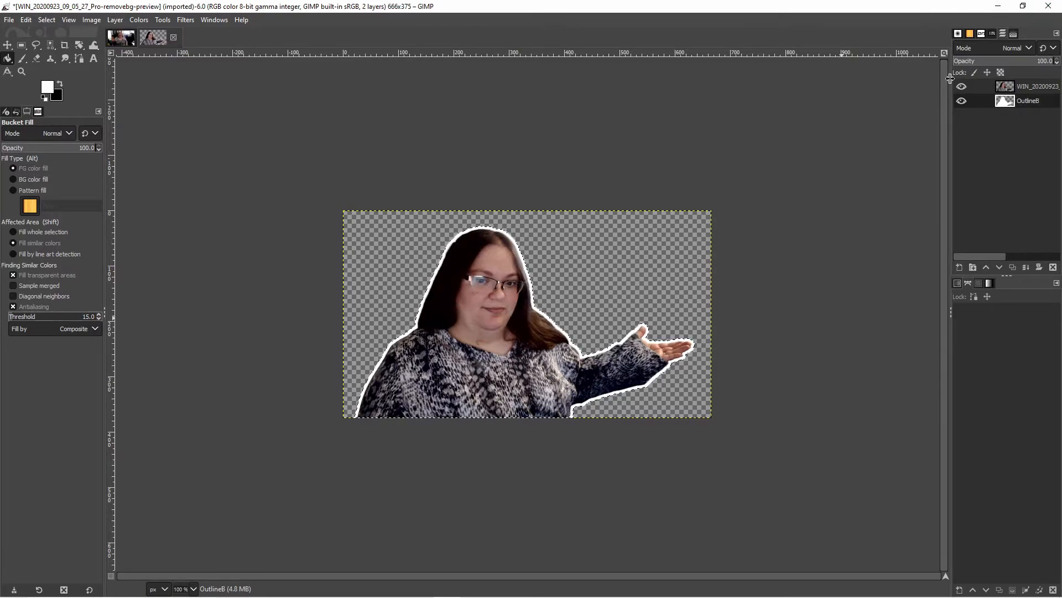
# - Toggle the photo layer's visibility to inspect the white outline on its own
pyautogui.click(964, 87)
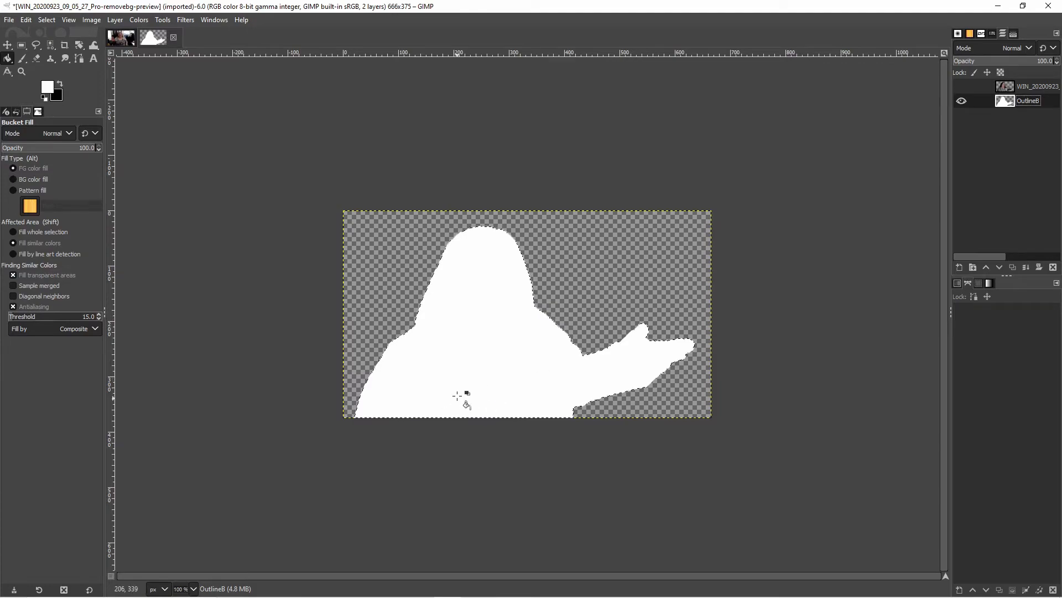
pyautogui.click(961, 86)
pyautogui.click(965, 87)
pyautogui.click(962, 87)
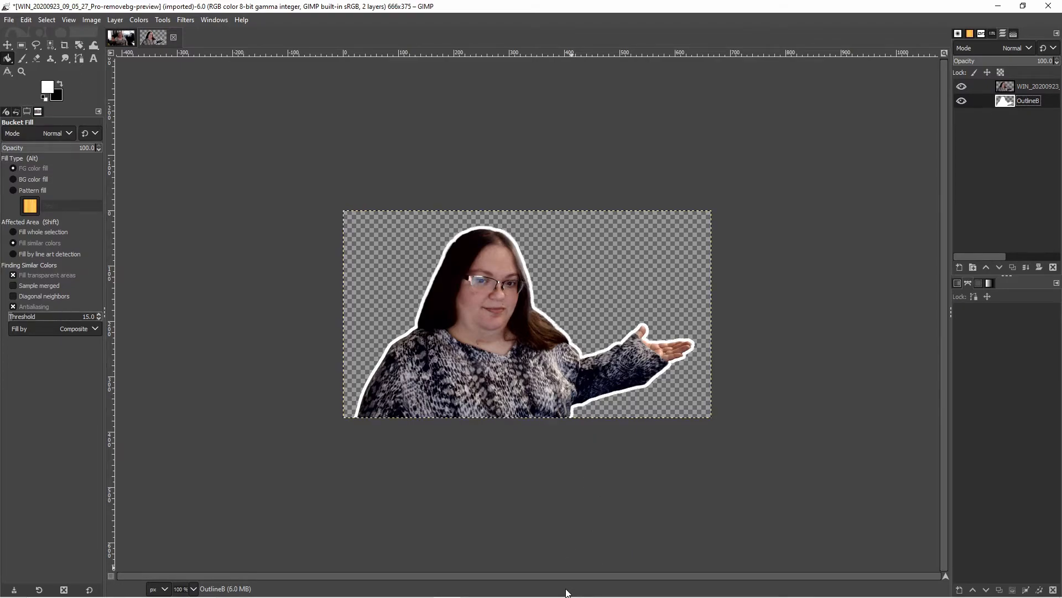
# - Apply a Gaussian Blur of size 16.55 to the Outline layer
pyautogui.click(47, 20)
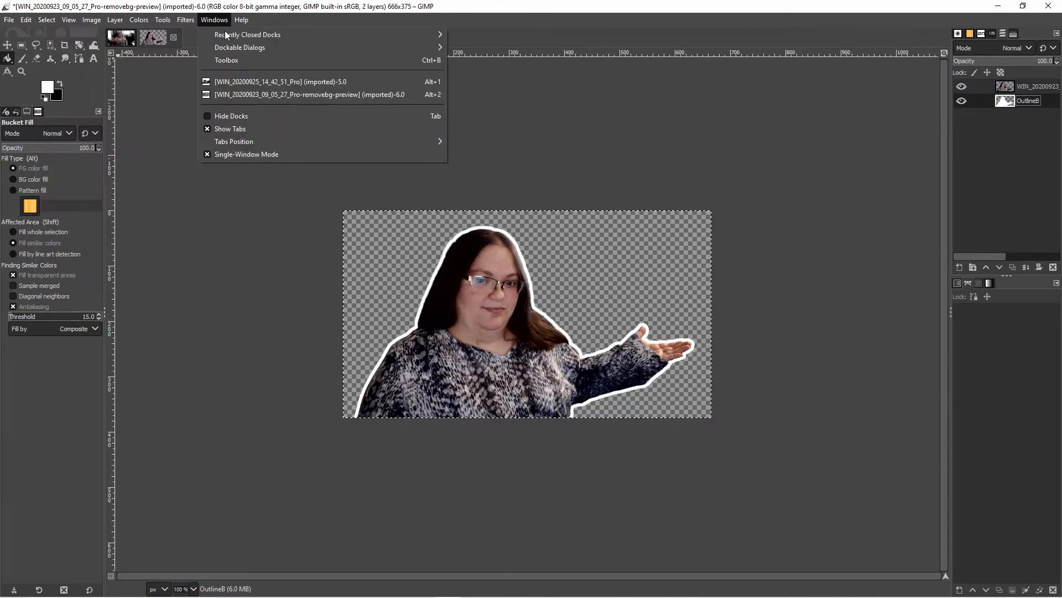
pyautogui.moveTo(190, 23)
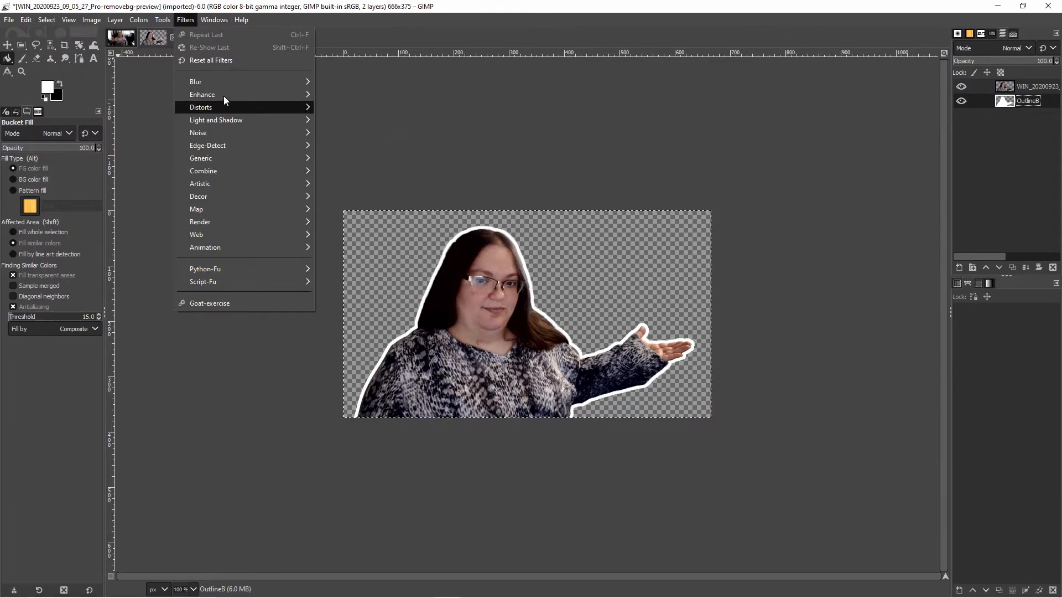
pyautogui.moveTo(286, 87)
pyautogui.click(354, 94)
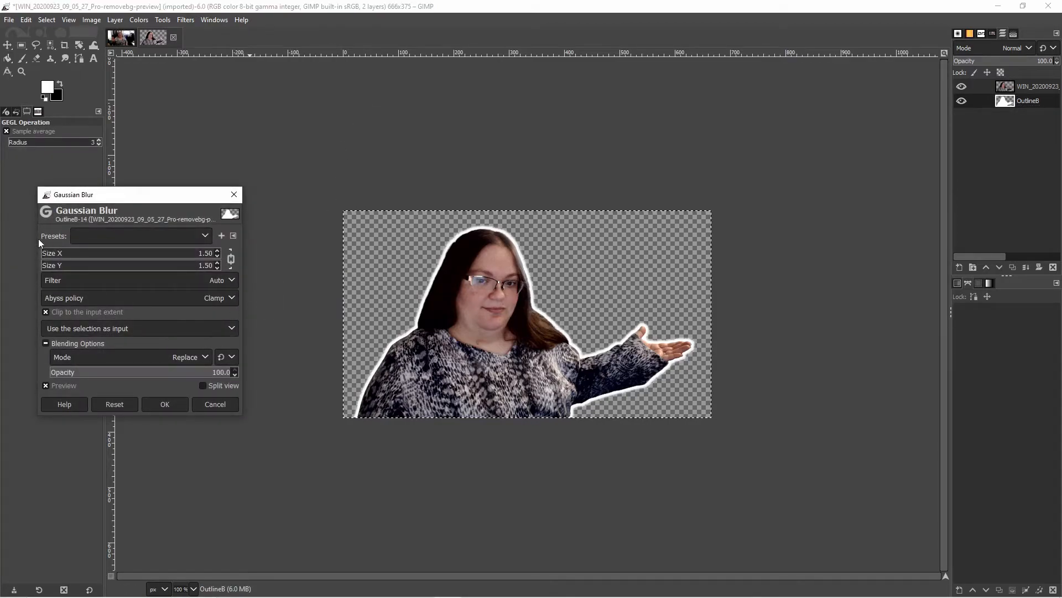
pyautogui.moveTo(50, 255)
pyautogui.mouseDown()
pyautogui.moveTo(82, 258)
pyautogui.moveTo(68, 263)
pyautogui.mouseUp()
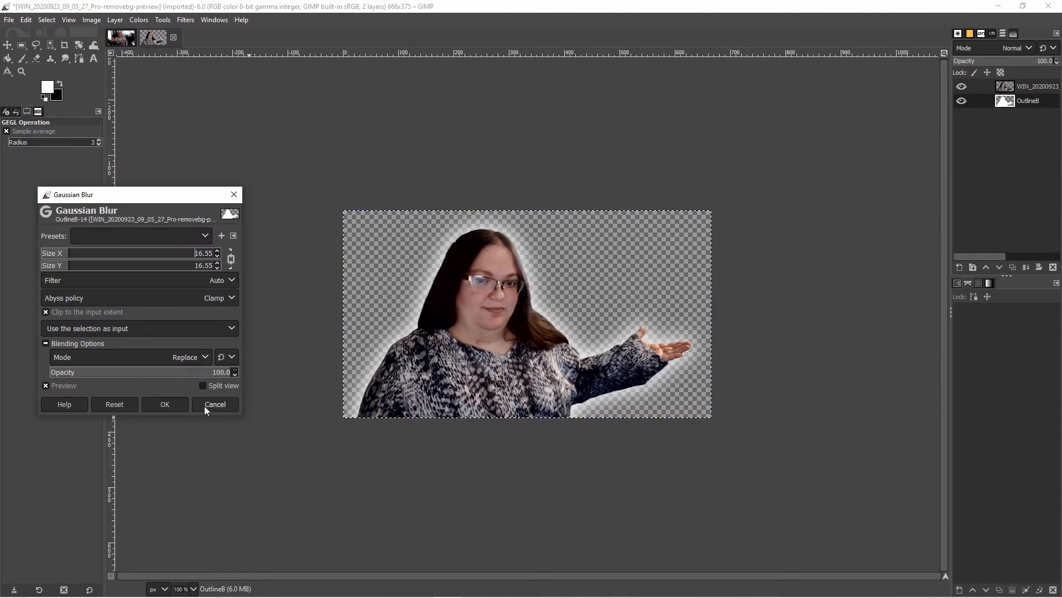
pyautogui.press('Return')
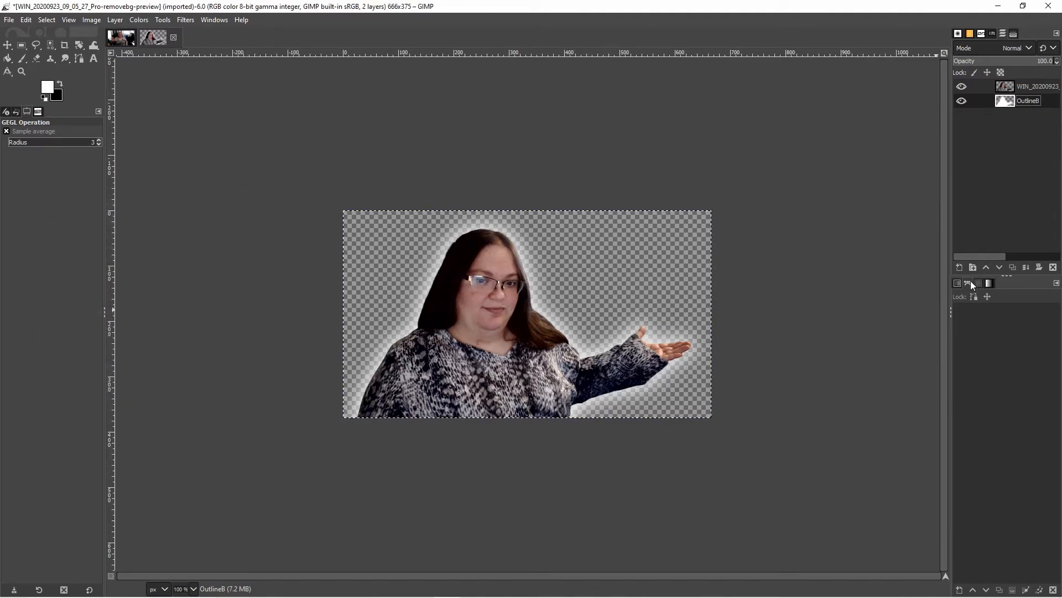
# - Add a new layer named bg and move it below the Outline layer
pyautogui.click(959, 268)
pyautogui.write('bg')
pyautogui.press('Return')
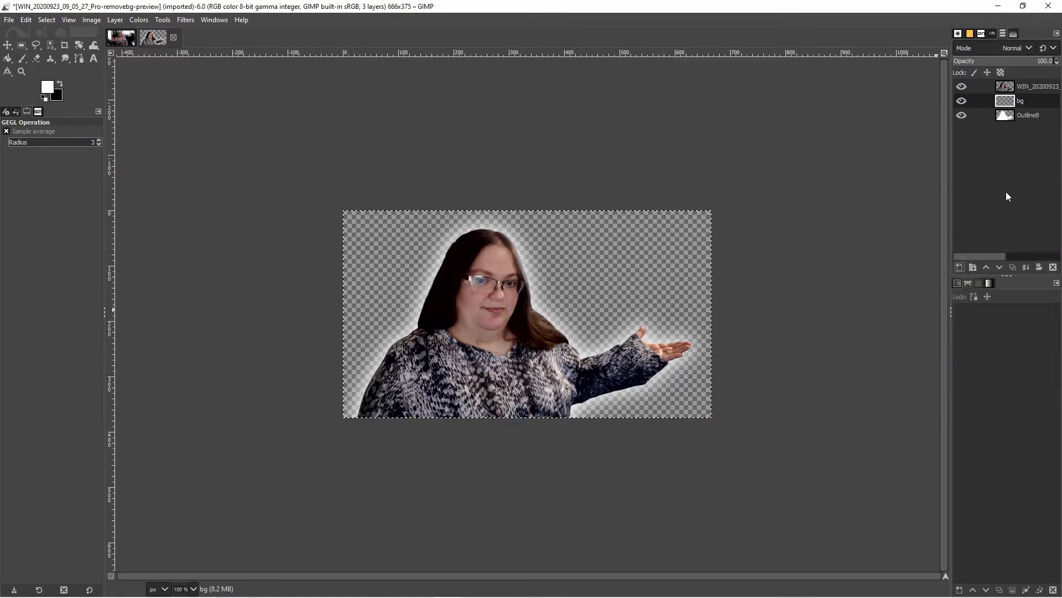
pyautogui.click(999, 268)
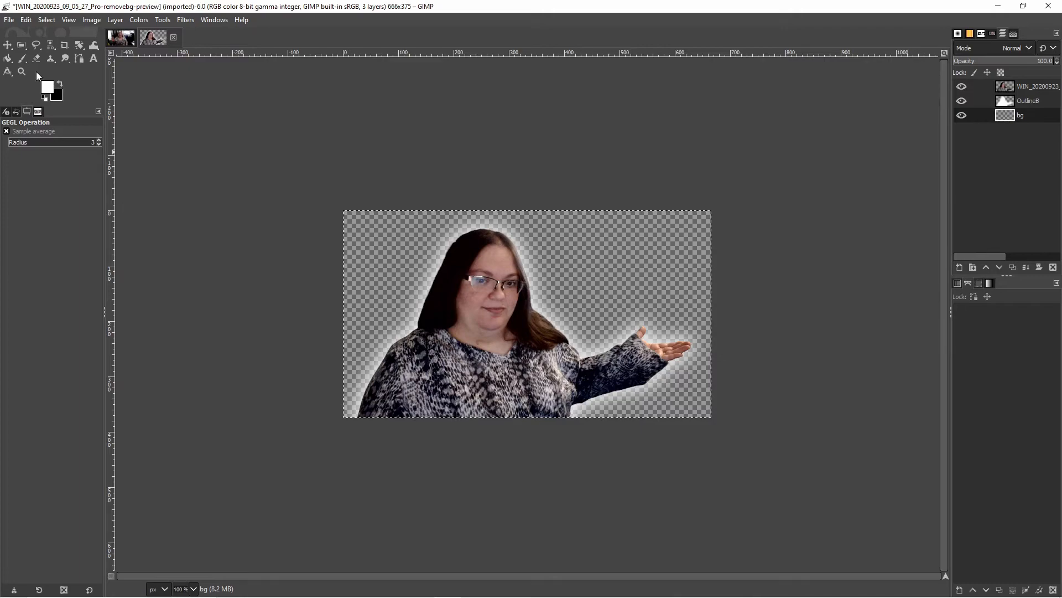
# - Set the foreground colour to magenta ab0eab
pyautogui.click(49, 88)
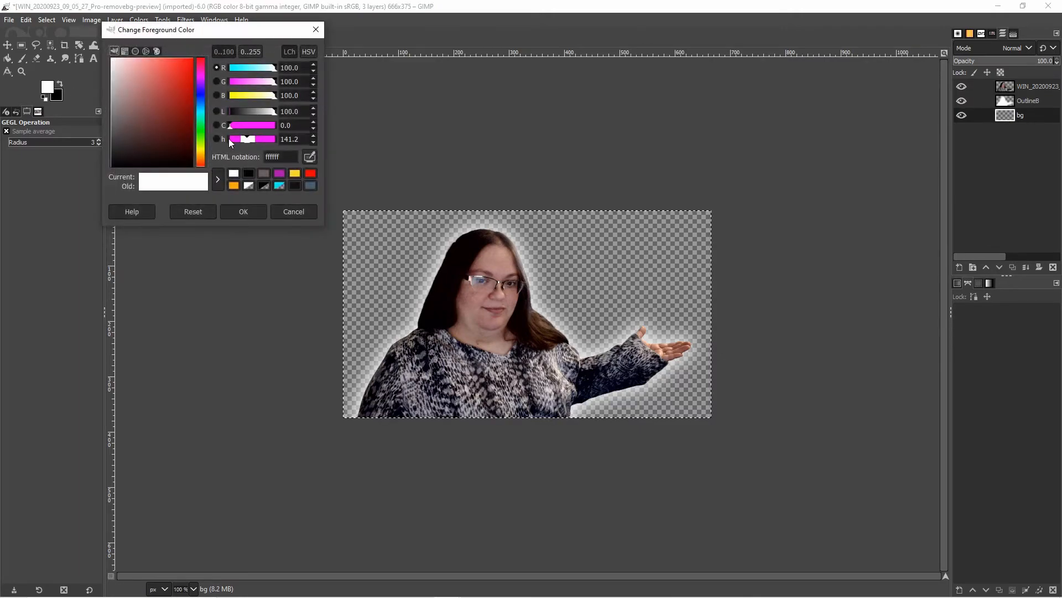
pyautogui.click(280, 175)
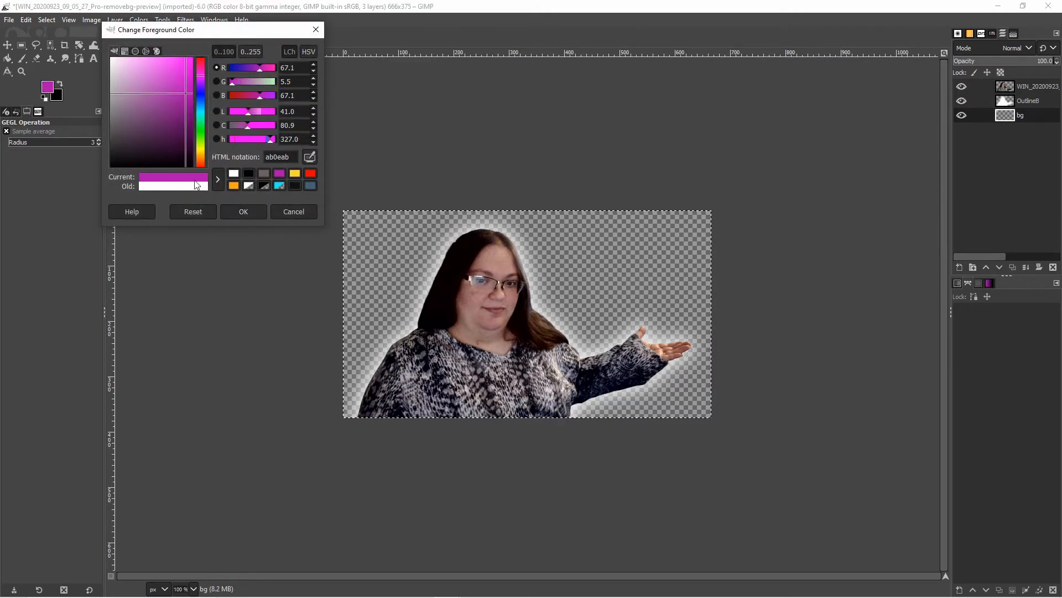
pyautogui.click(264, 216)
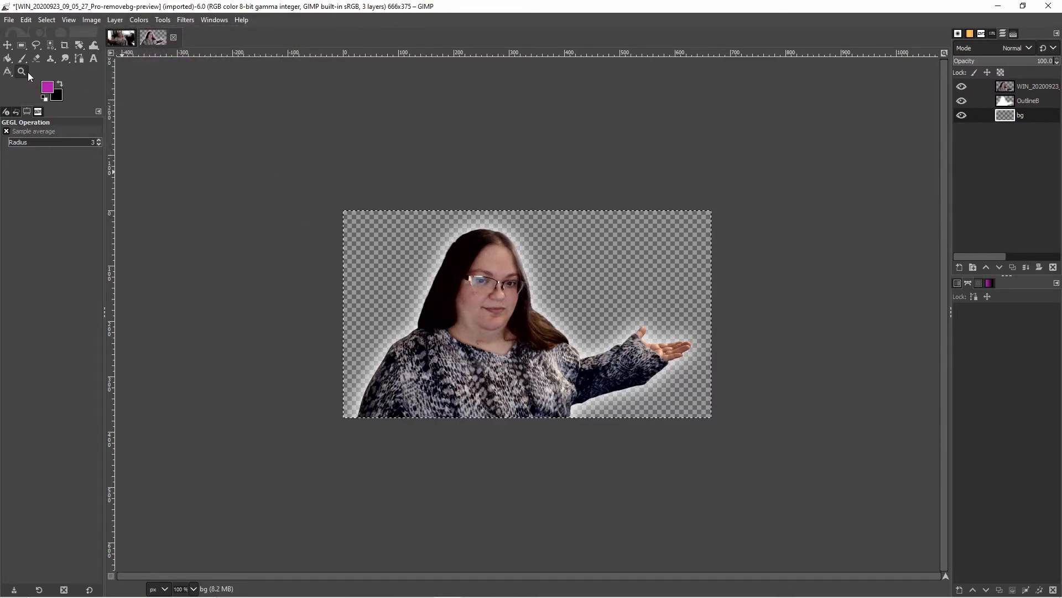
# - Fill the bg layer with a diagonal foreground-to-background gradient using the Gradient tool
pyautogui.press('g')
pyautogui.moveTo(365, 245); pyautogui.dragTo(717, 400)
pyautogui.moveTo(366, 251); pyautogui.dragTo(266, 161)
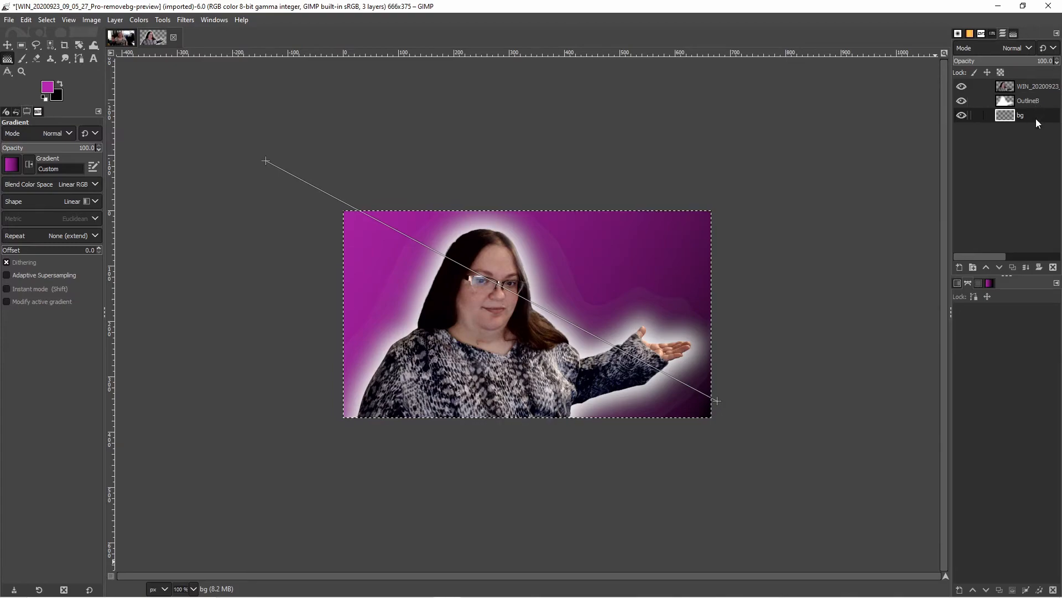
# - Undo the last five actions, reverting the gradient, the bg layer and the outline blur
pyautogui.hotkey('ctrl', 'z')
pyautogui.hotkey('ctrl', 'z')
pyautogui.hotkey('ctrl', 'z')
pyautogui.hotkey('ctrl', 'z')
pyautogui.hotkey('ctrl', 'z')
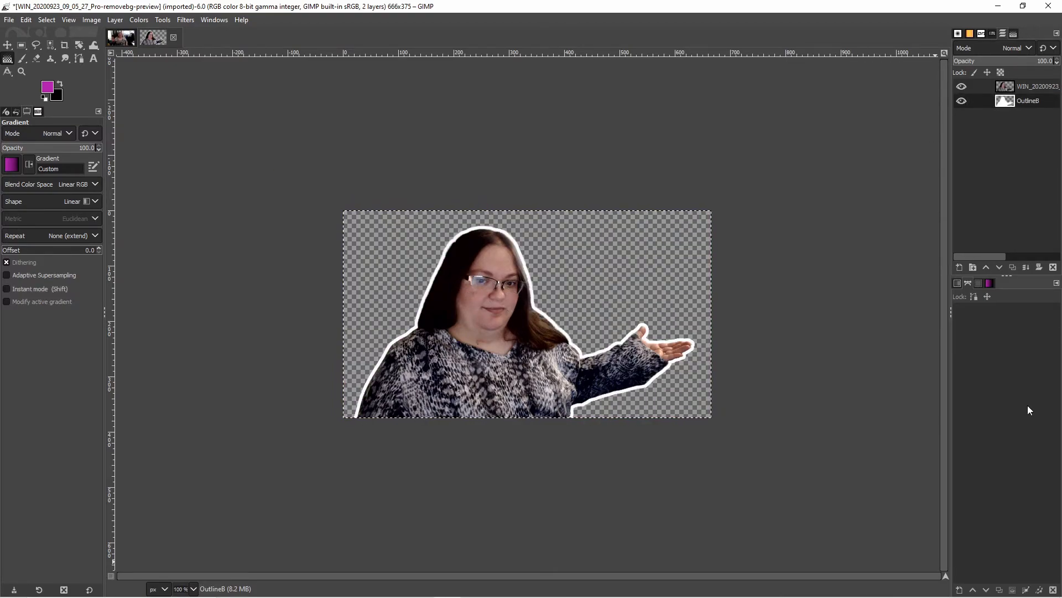
# - Add a new transparent layer named bg and move it below the Outline layer
pyautogui.click(960, 267)
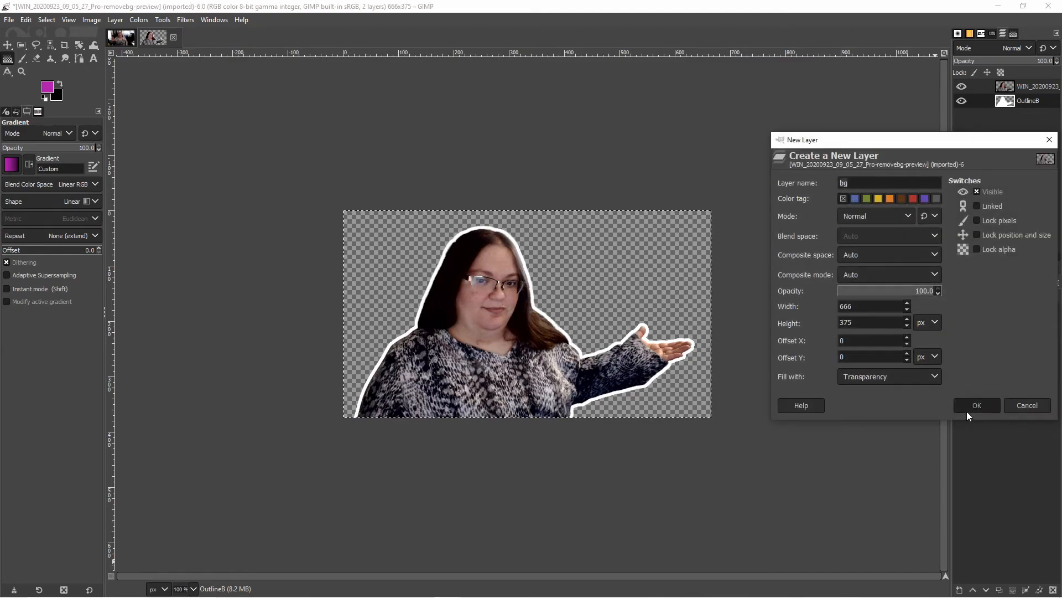
pyautogui.click(968, 412)
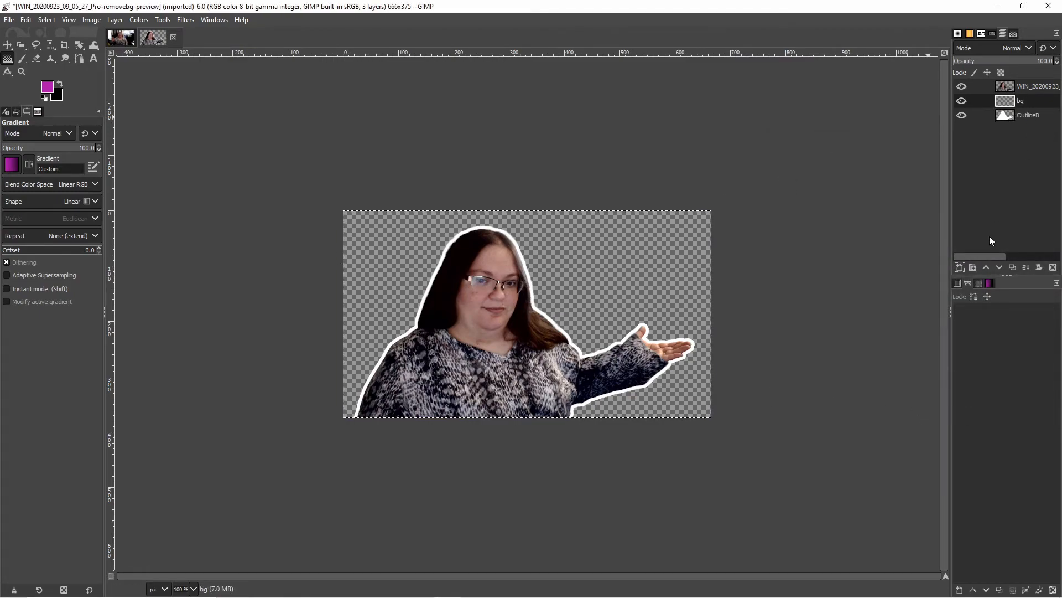
pyautogui.click(1000, 267)
# - Fill the bg layer with a diagonal magenta-to-black gradient from the top-left to the bottom-right corner
pyautogui.moveTo(360, 221); pyautogui.dragTo(713, 429)
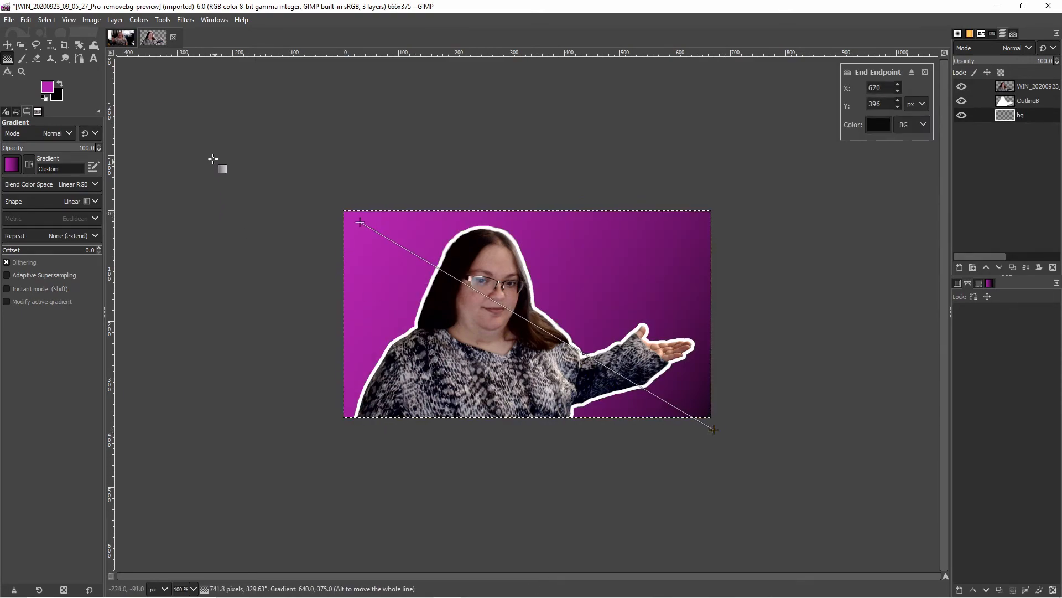
pyautogui.click(205, 128)
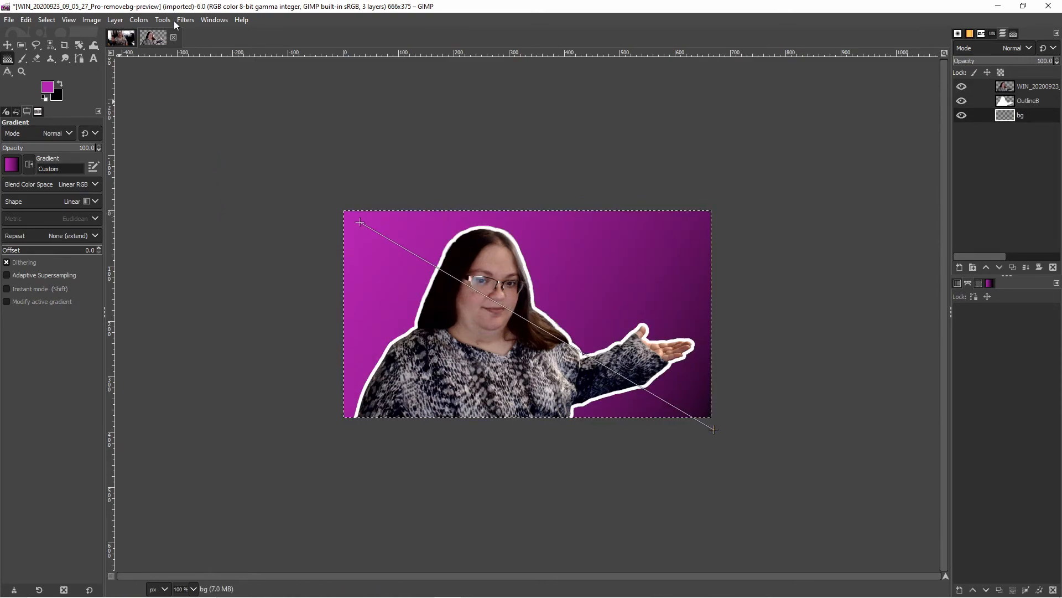
# - Select the Outline layer and apply a Gaussian Blur of size 3.12 to soften its edge
pyautogui.click(1029, 101)
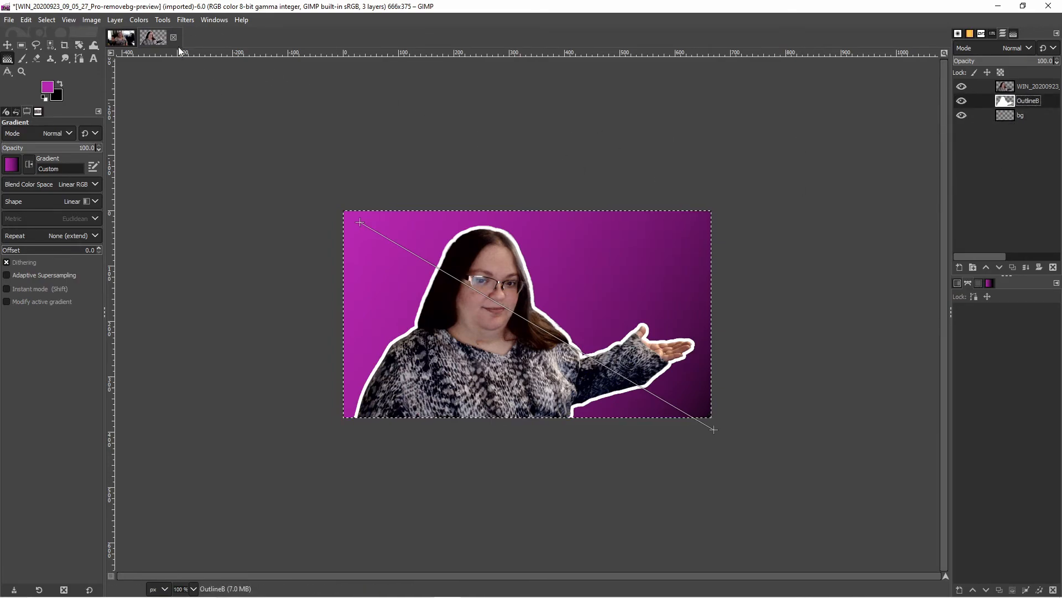
pyautogui.click(186, 20)
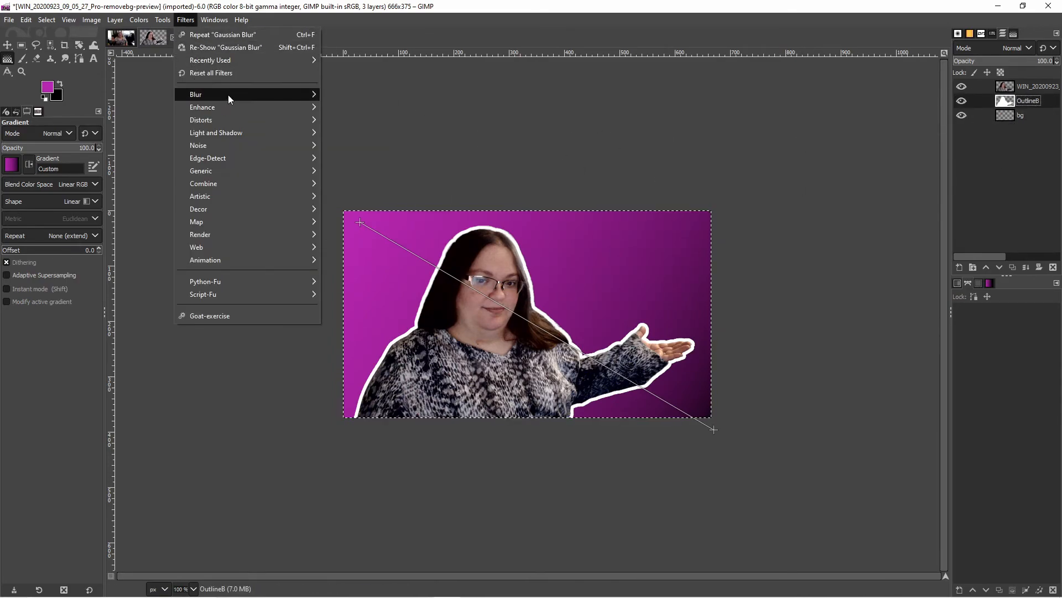
pyautogui.moveTo(228, 94)
pyautogui.click(355, 107)
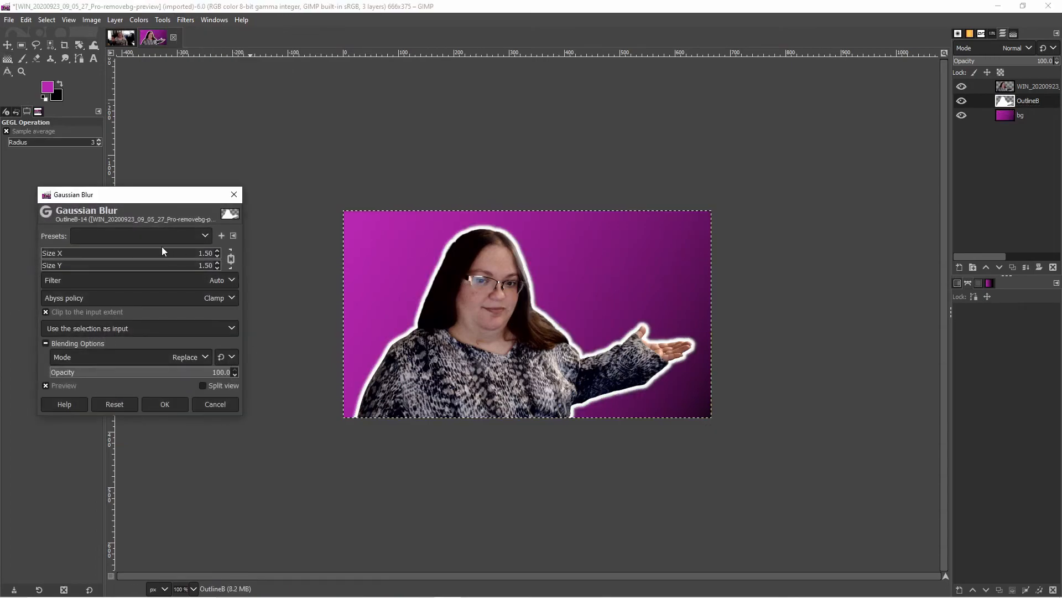
pyautogui.moveTo(44, 255)
pyautogui.mouseDown()
pyautogui.moveTo(171, 250)
pyautogui.moveTo(46, 253)
pyautogui.mouseUp()
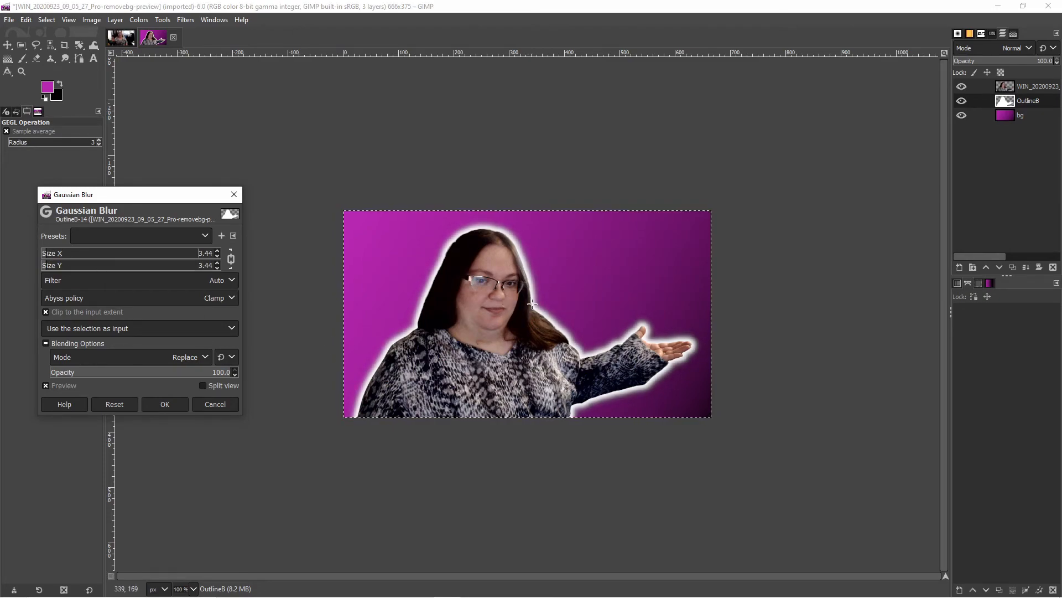
pyautogui.moveTo(56, 253); pyautogui.dragTo(82, 253)
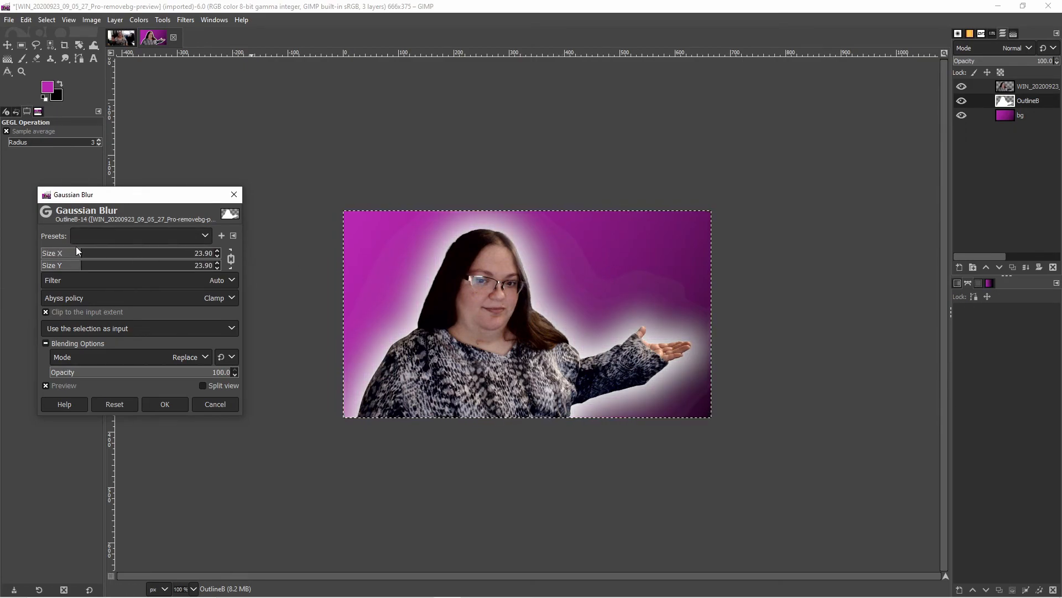
pyautogui.moveTo(63, 249); pyautogui.dragTo(47, 256)
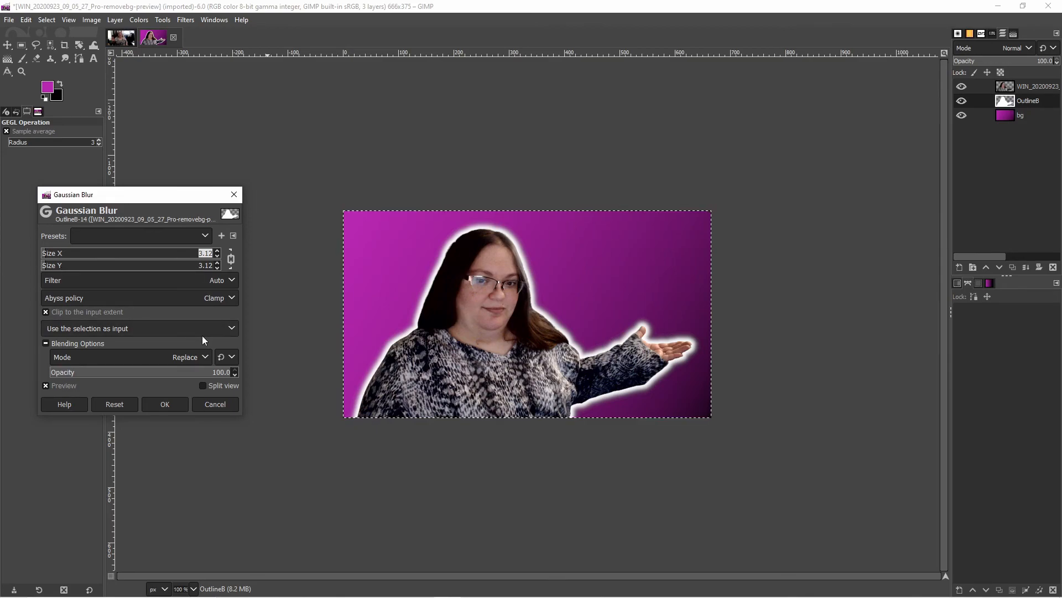
pyautogui.click(161, 404)
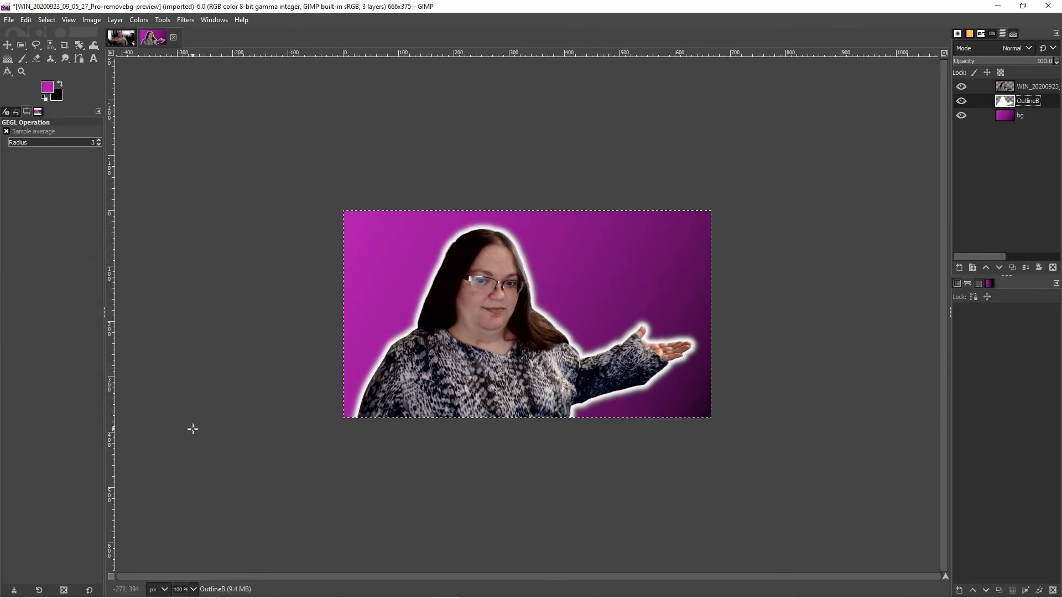